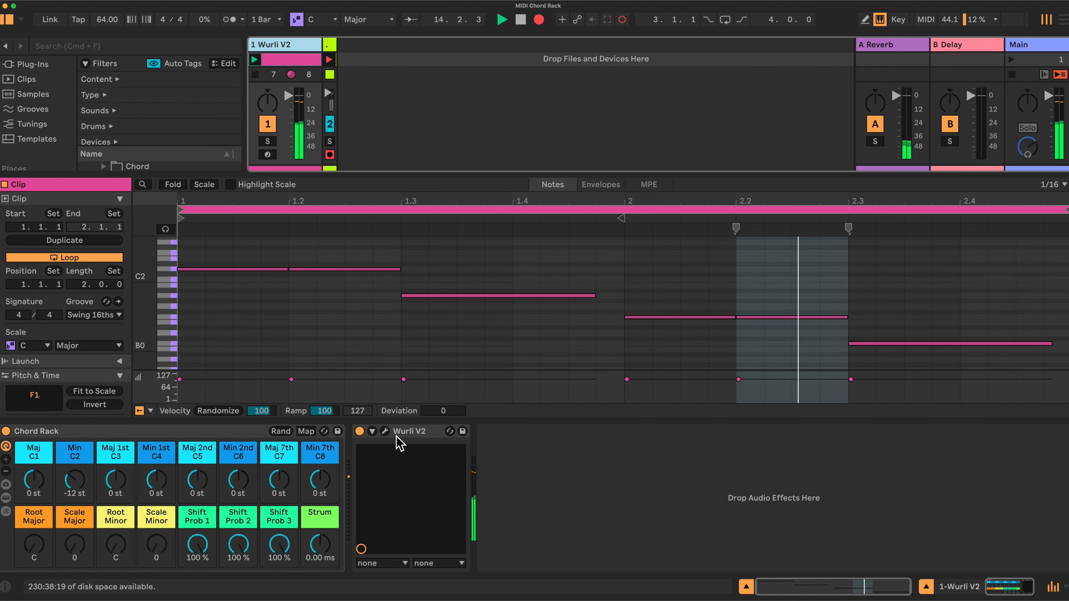
Open the Wurli V2 plugin interface and set the Maj C1 transpose macro to -24 st.
{"action": "left_click", "coordinate": [384, 431]}
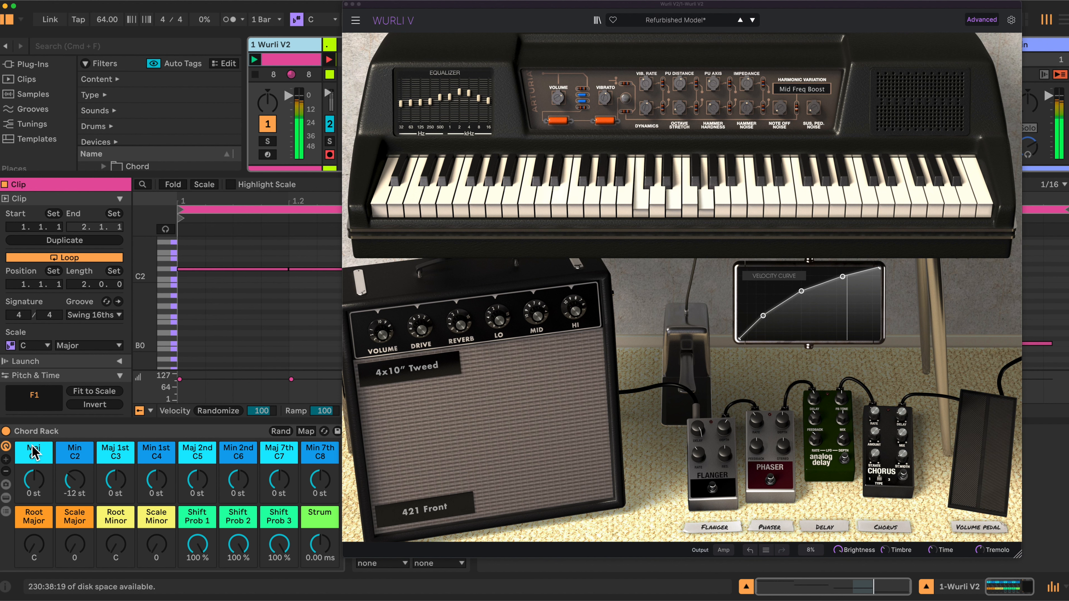
{"action": "left_click_drag", "start_coordinate": [34, 479], "coordinate": [33, 497]}
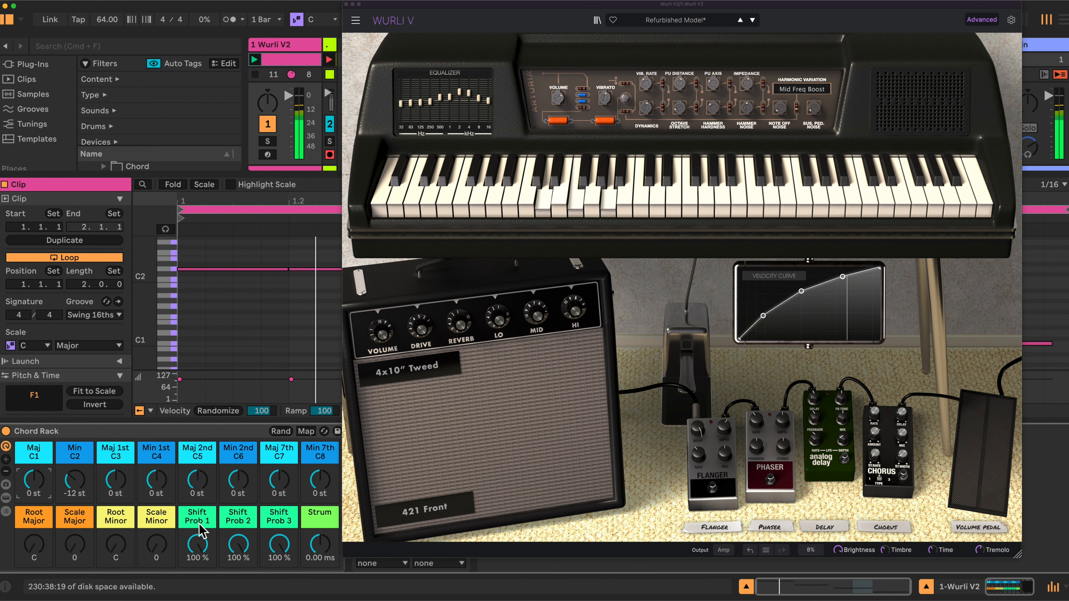
{"action": "left_click_drag", "start_coordinate": [34, 480], "coordinate": [34, 508]}
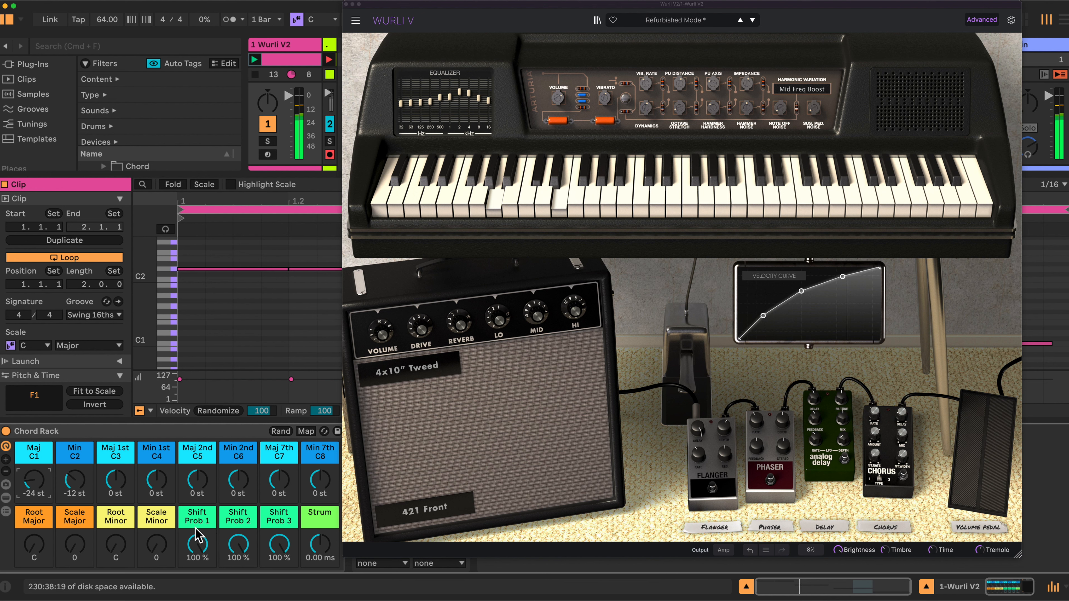
Lower Shift Prob 1 and Shift Prob 2 to 0 %, and raise them again to 52 % and 81 %.
{"action": "left_click_drag", "start_coordinate": [201, 522], "coordinate": [202, 564]}
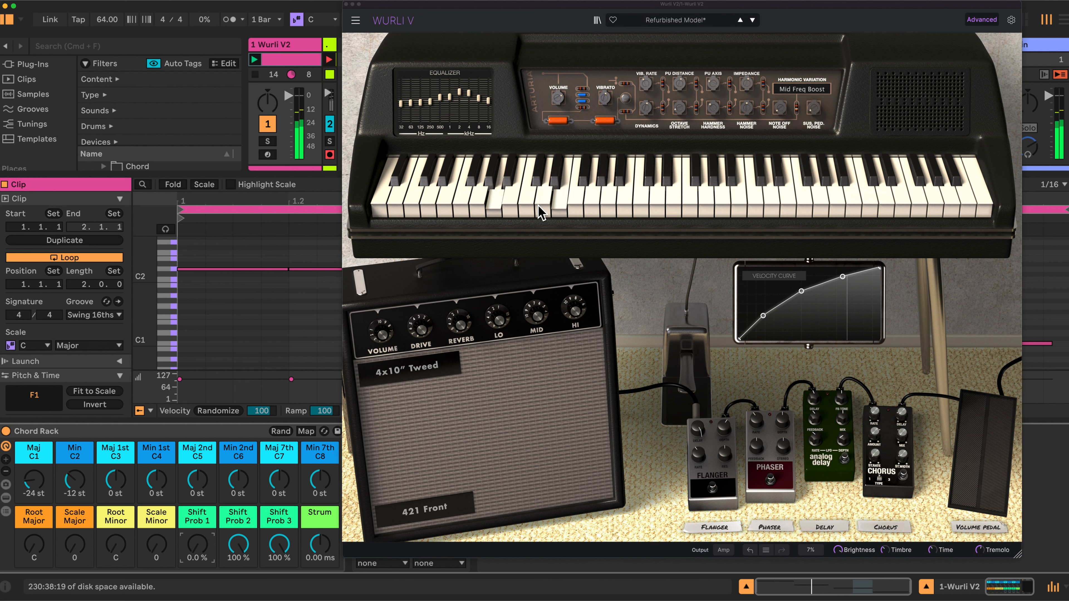
{"action": "left_click_drag", "start_coordinate": [238, 544], "coordinate": [239, 581]}
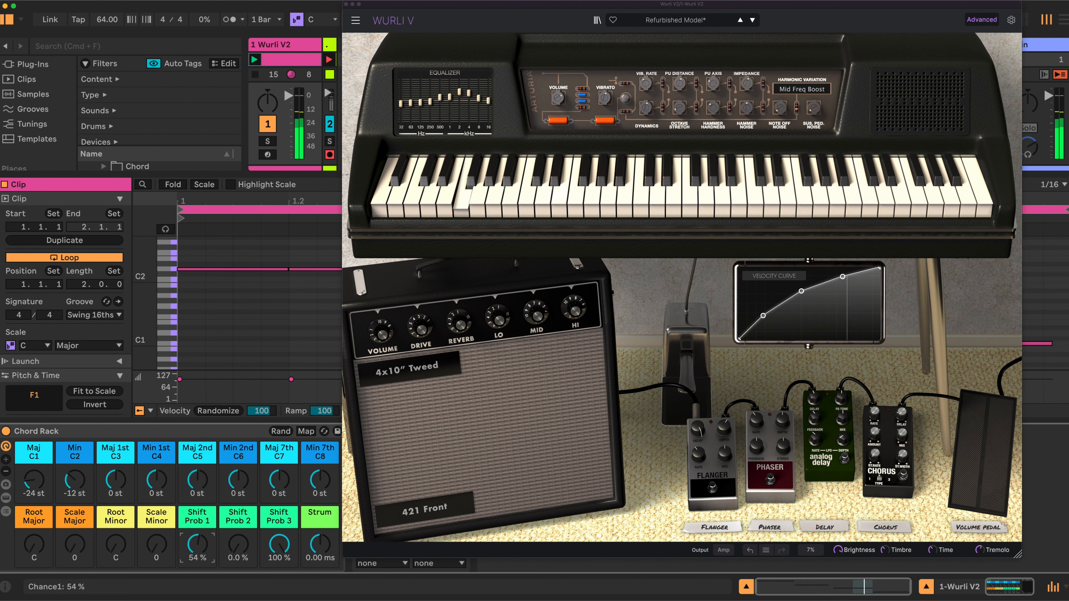
{"action": "left_click_drag", "start_coordinate": [197, 544], "coordinate": [197, 545]}
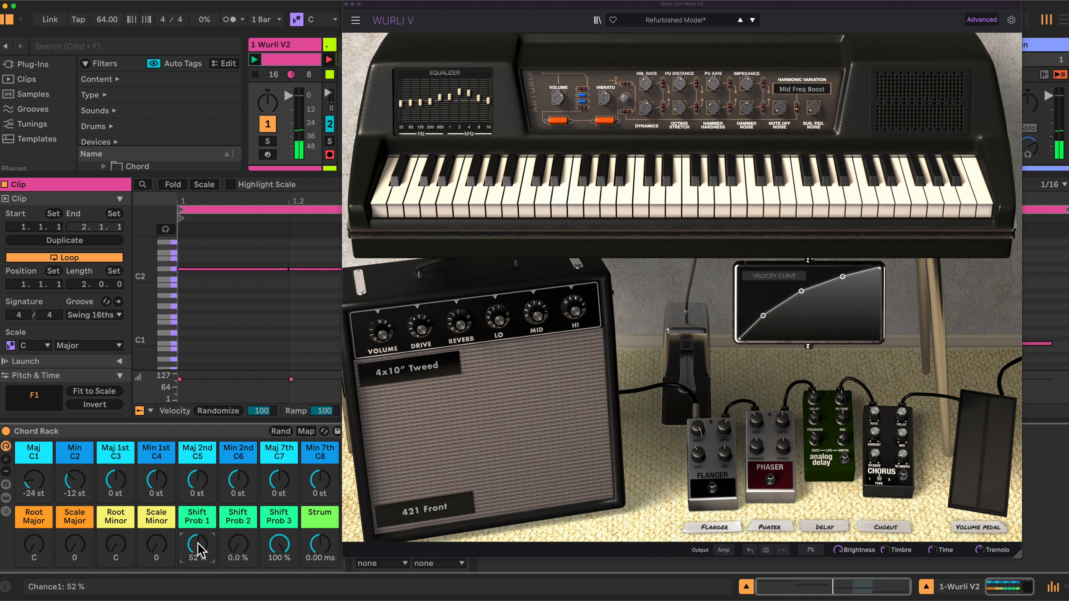
{"action": "mouse_move", "coordinate": [238, 548]}
{"action": "left_mouse_down"}
{"action": "mouse_move", "coordinate": [238, 538]}
{"action": "mouse_move", "coordinate": [239, 549]}
{"action": "left_mouse_up"}
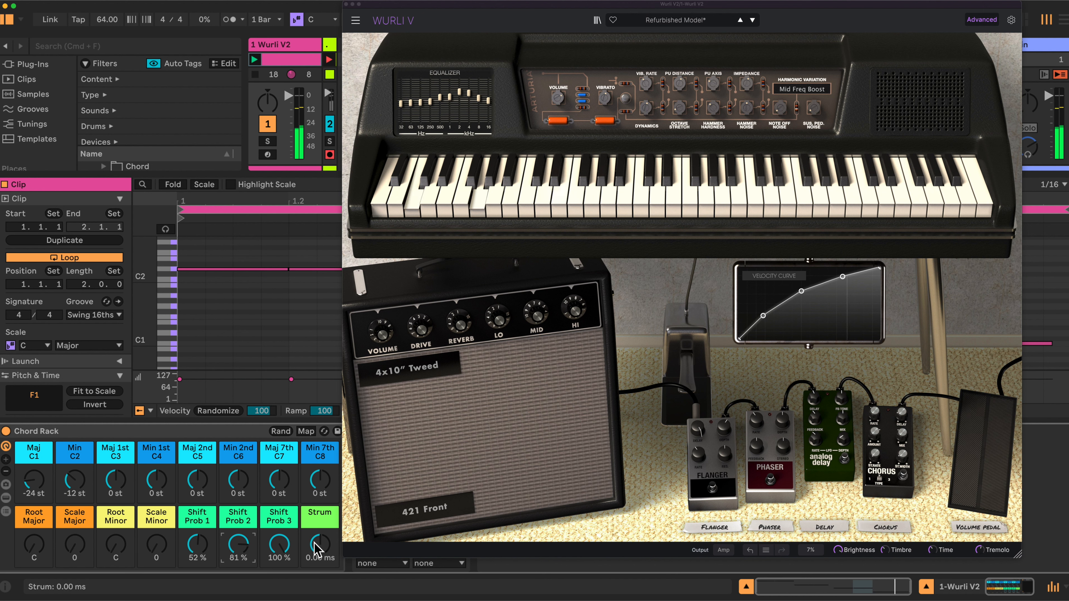
Set Strum to 233 ms and restore Shift Prob 1 and 2 to 100 %, leaving the plugin interface closed.
{"action": "left_click_drag", "start_coordinate": [320, 544], "coordinate": [320, 539]}
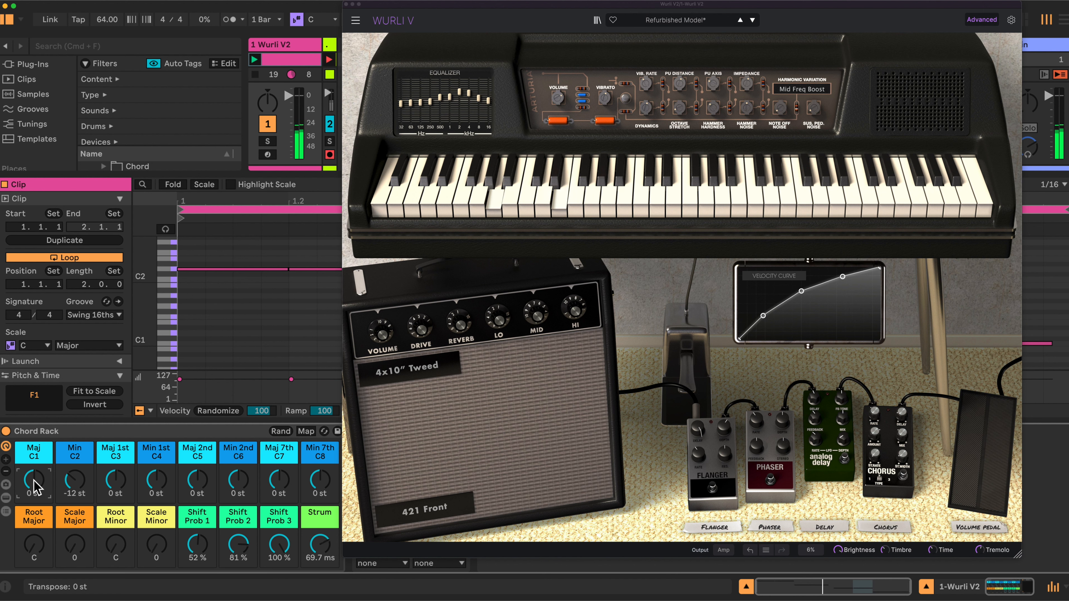
{"action": "left_click_drag", "start_coordinate": [320, 544], "coordinate": [320, 535]}
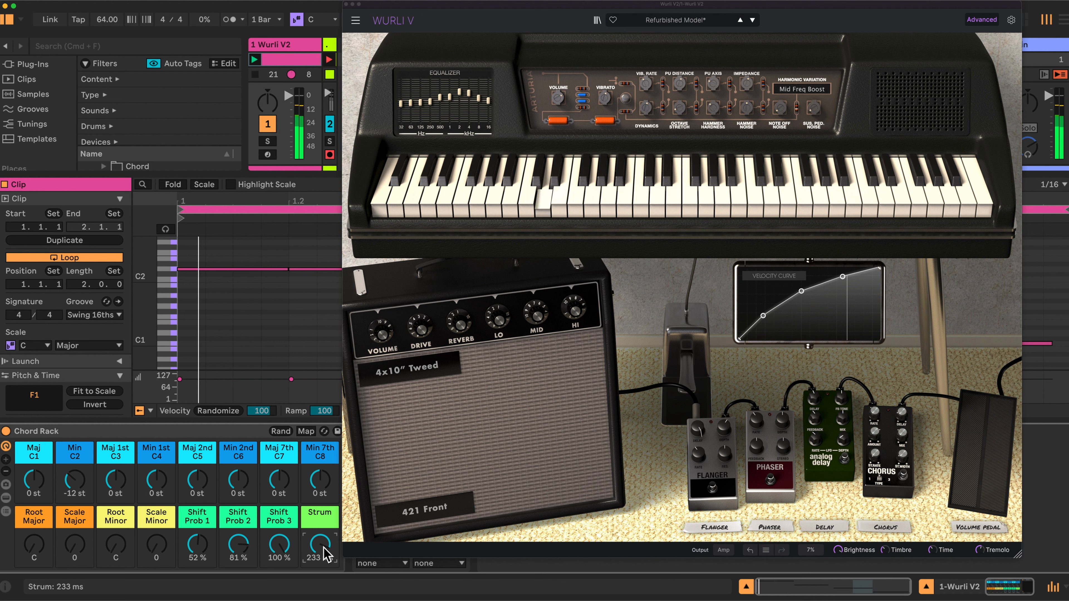
{"action": "left_click_drag", "start_coordinate": [240, 554], "coordinate": [194, 535]}
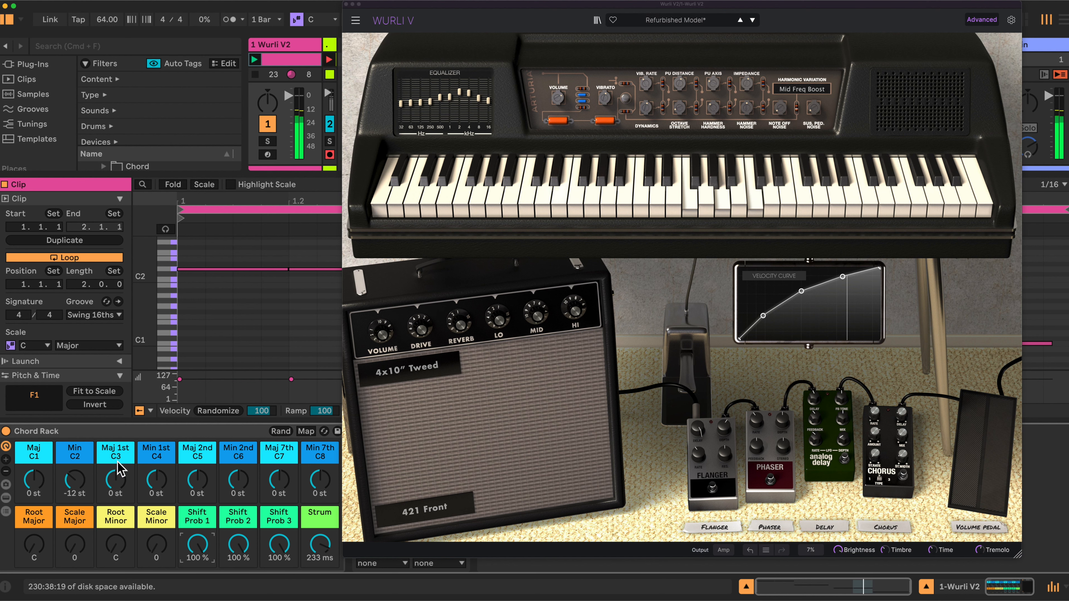
{"action": "left_click", "coordinate": [346, 4]}
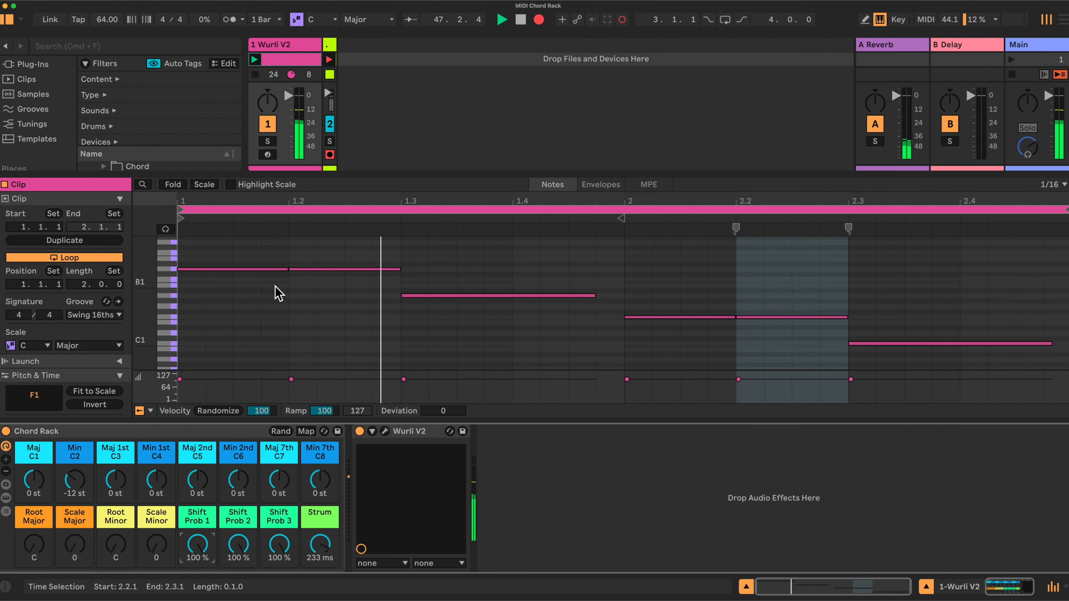
Select all notes in the clip and transpose them up to span A#6 to C8.
{"action": "left_click_drag", "start_coordinate": [224, 245], "coordinate": [901, 365]}
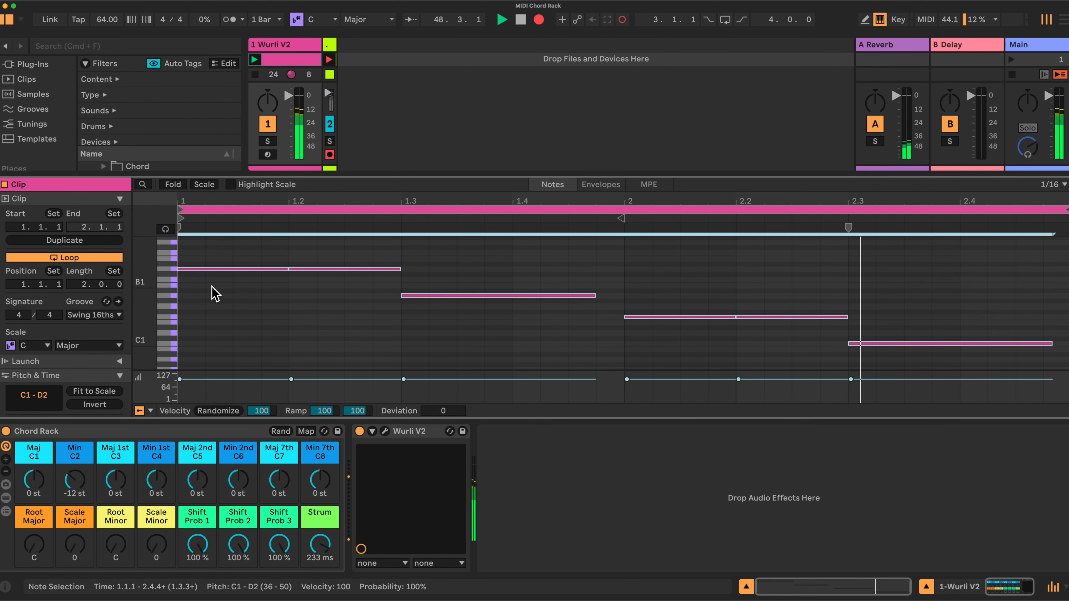
{"action": "scroll", "coordinate": [217, 291], "scroll_direction": "up", "scroll_amount": 2}
{"action": "scroll", "coordinate": [214, 284], "scroll_direction": "up", "scroll_amount": 1}
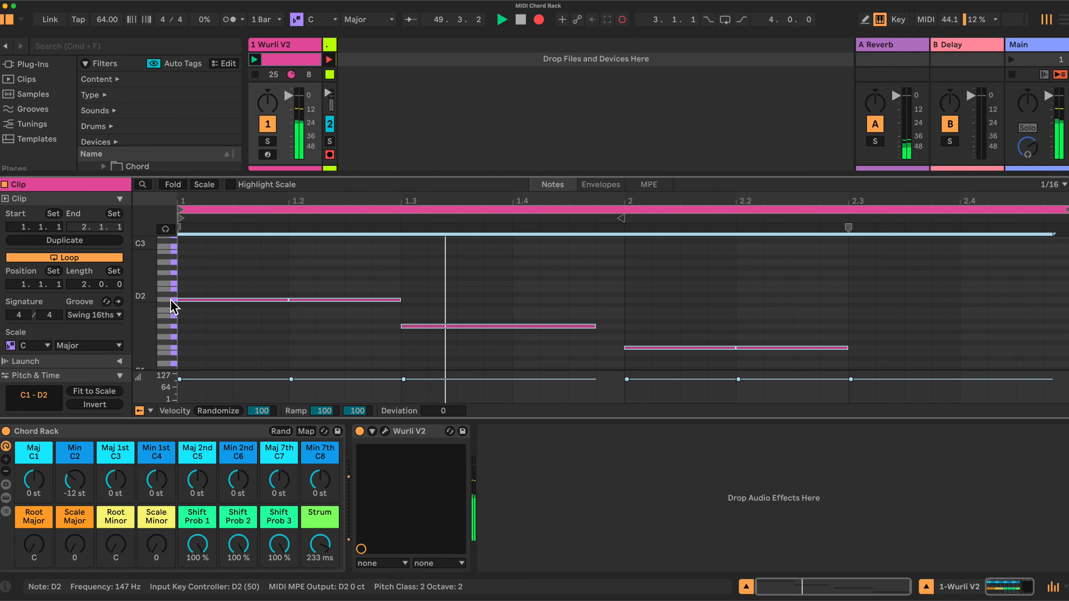
{"action": "key", "text": "Up"}
{"action": "key", "text": "Up"}
{"action": "key", "text": "Up"}
{"action": "key", "text": "Up"}
{"action": "key", "text": "Up"}
{"action": "key", "text": "Up"}
{"action": "key", "text": "Up"}
{"action": "key", "text": "Up"}
{"action": "key", "text": "Up"}
{"action": "key", "text": "Up"}
{"action": "key", "text": "Up"}
{"action": "key", "text": "Up"}
{"action": "key", "text": "Up"}
{"action": "key", "text": "Up"}
{"action": "key", "text": "Up"}
{"action": "key", "text": "Up"}
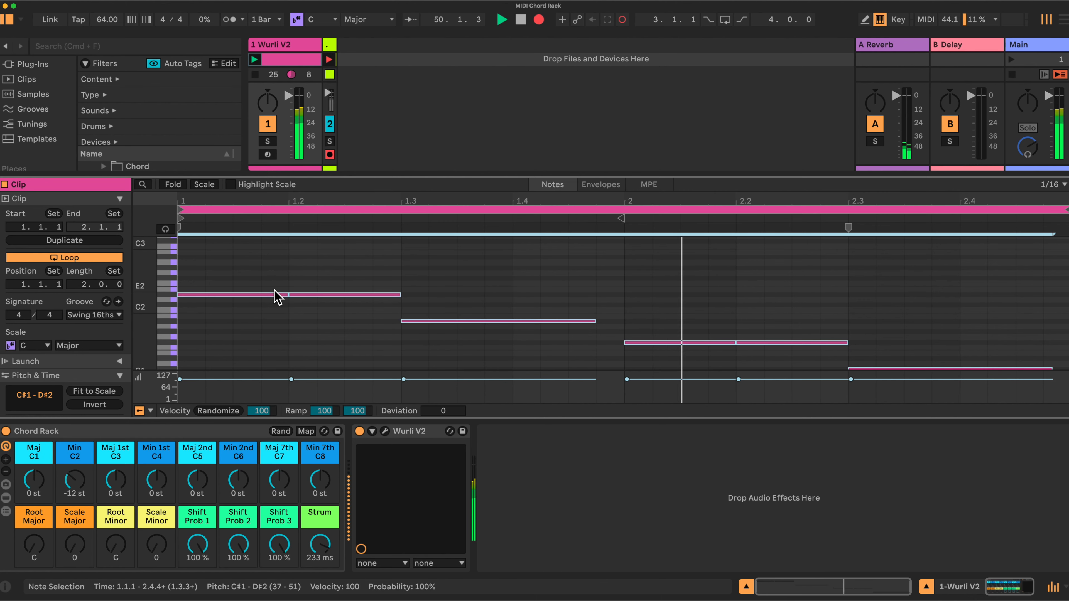
{"action": "key", "text": "Up"}
{"action": "key", "text": "Up"}
{"action": "key", "text": "Up"}
{"action": "key", "text": "Up"}
{"action": "key", "text": "Up"}
{"action": "key", "text": "Up"}
{"action": "key", "text": "Up"}
{"action": "key", "text": "Up"}
{"action": "key", "text": "Up"}
{"action": "key", "text": "Up"}
{"action": "key", "text": "Up"}
{"action": "key", "text": "Up"}
{"action": "key", "text": "Up"}
{"action": "key", "text": "Up"}
{"action": "key", "text": "Up"}
{"action": "key", "text": "Up"}
{"action": "key", "text": "Up"}
{"action": "key", "text": "Up"}
{"action": "key", "text": "Up"}
{"action": "key", "text": "Up"}
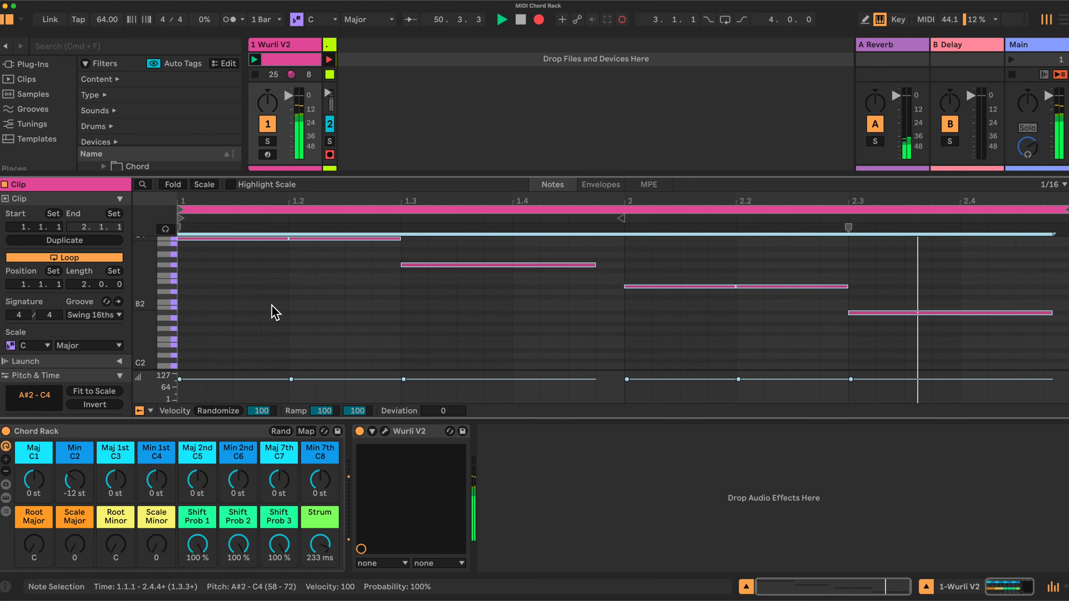
{"action": "key", "text": "Up"}
{"action": "key", "text": "Up"}
{"action": "key", "text": "Up"}
{"action": "key", "text": "Up"}
{"action": "key", "text": "Up"}
{"action": "key", "text": "Up"}
{"action": "key", "text": "Up"}
{"action": "key", "text": "Up"}
{"action": "key", "text": "Up"}
{"action": "key", "text": "Up"}
{"action": "key", "text": "Up"}
{"action": "key", "text": "Up"}
{"action": "key", "text": "Up"}
{"action": "key", "text": "Up"}
{"action": "key", "text": "Up"}
{"action": "key", "text": "Up"}
{"action": "key", "text": "Up"}
{"action": "key", "text": "Up"}
{"action": "key", "text": "Up"}
{"action": "key", "text": "Up"}
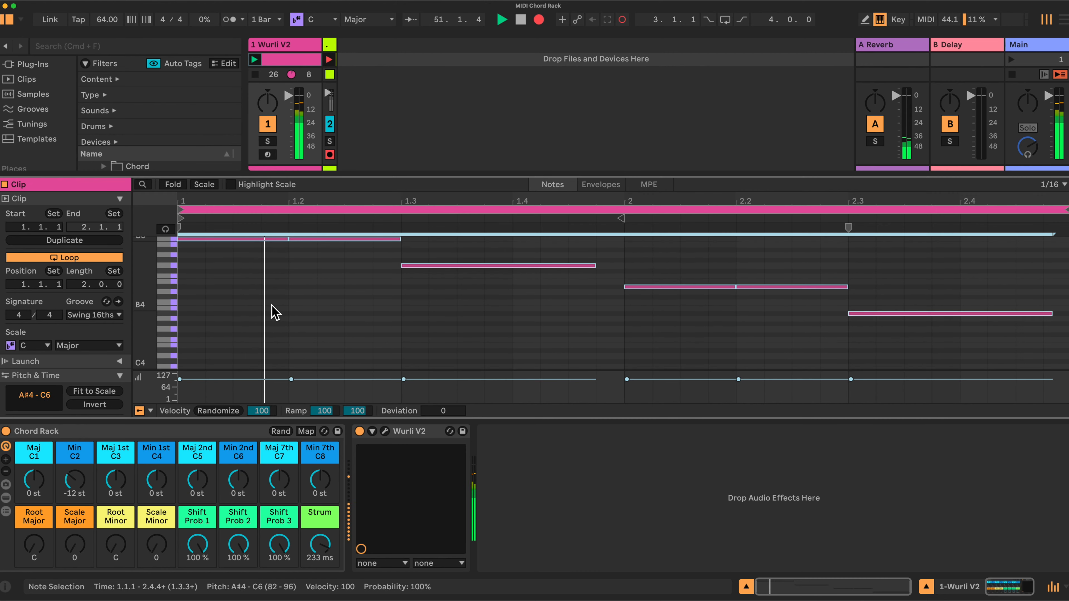
{"action": "key", "text": "Up"}
{"action": "key", "text": "Up"}
{"action": "key", "text": "Up"}
{"action": "key", "text": "Up"}
{"action": "key", "text": "Up"}
{"action": "key", "text": "Up"}
{"action": "key", "text": "Up"}
{"action": "key", "text": "Up"}
{"action": "key", "text": "Up"}
{"action": "key", "text": "Up"}
{"action": "key", "text": "Up"}
{"action": "key", "text": "Up"}
{"action": "key", "text": "Up"}
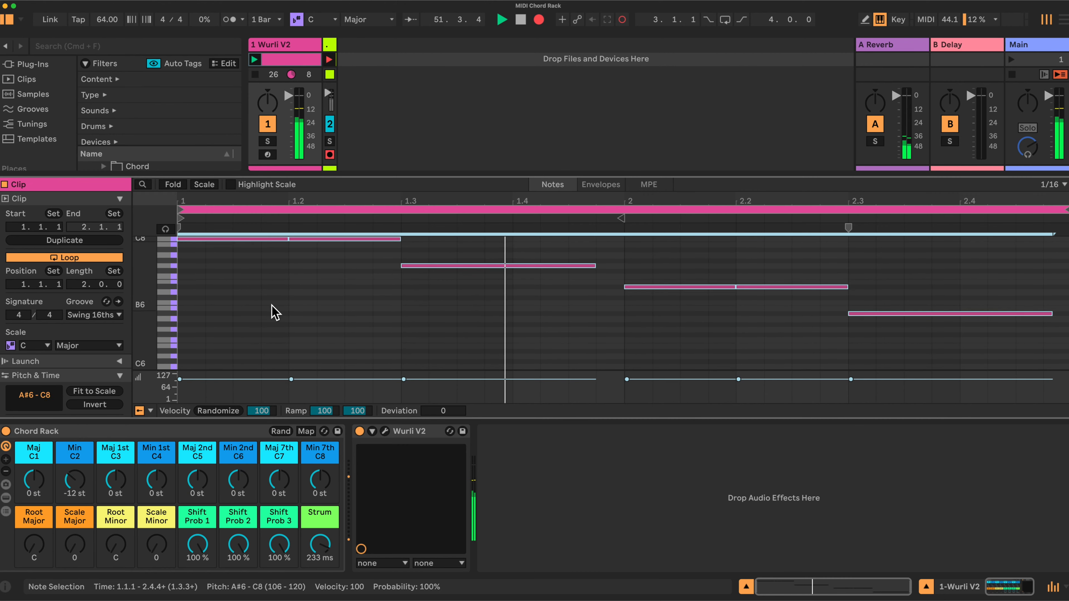
Transpose the selected notes down in semitones until they span C6 to D7.
{"action": "key", "text": "Down"}
{"action": "key", "text": "Down"}
{"action": "key", "text": "Down"}
{"action": "key", "text": "Down"}
{"action": "key", "text": "Down"}
{"action": "key", "text": "Down"}
{"action": "key", "text": "Down"}
{"action": "key", "text": "Down"}
{"action": "key", "text": "Down"}
{"action": "key", "text": "Down"}
{"action": "key", "text": "Down"}
{"action": "key", "text": "Down"}
{"action": "key", "text": "Down"}
{"action": "key", "text": "Down"}
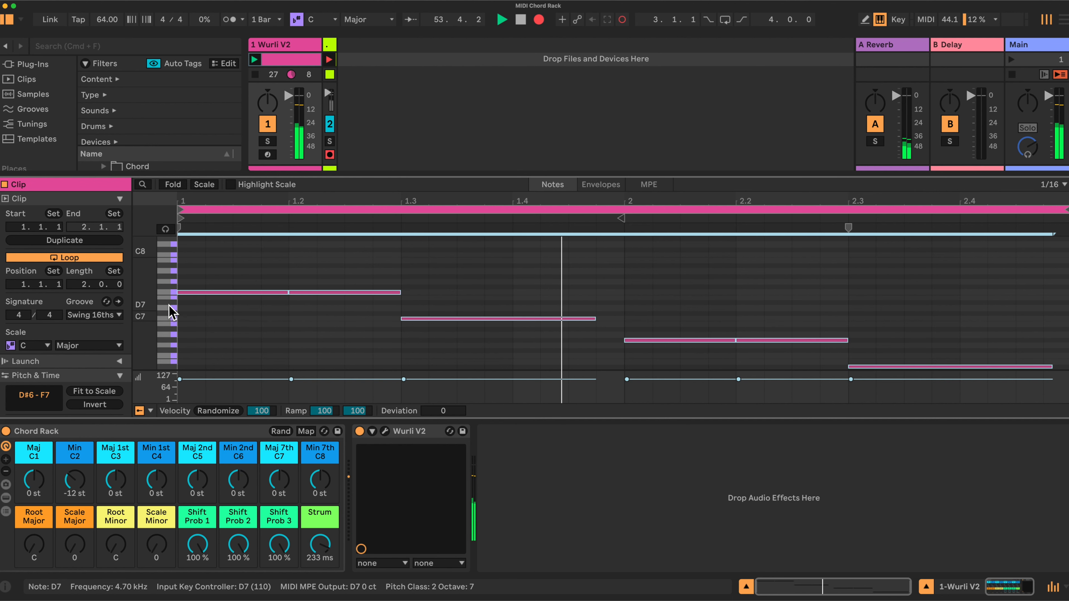
{"action": "key", "text": "Down"}
{"action": "key", "text": "Down"}
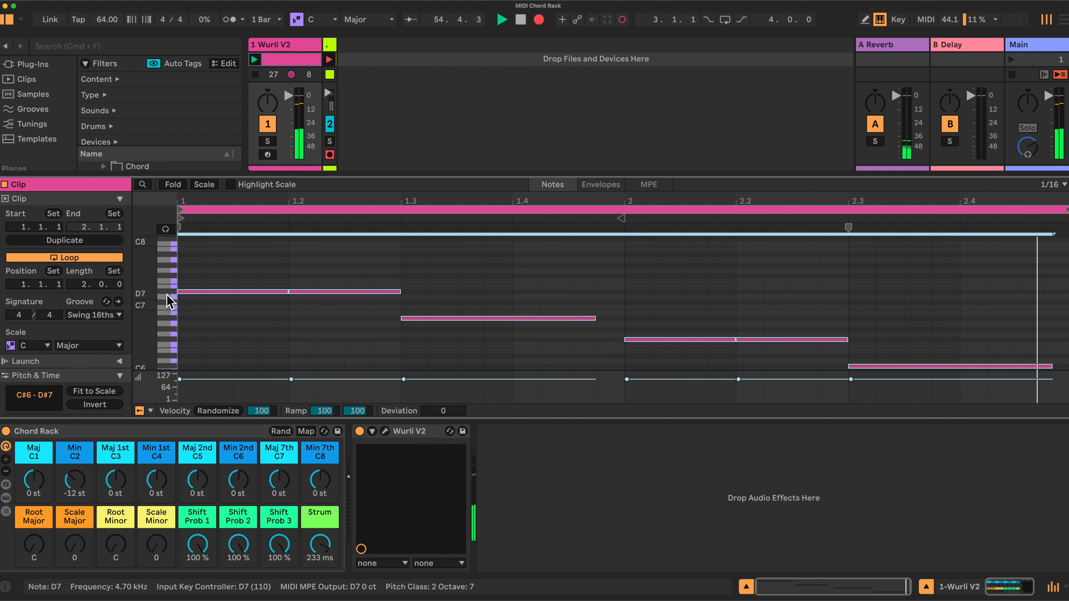
{"action": "key", "text": "Down"}
{"action": "key", "text": "Up"}
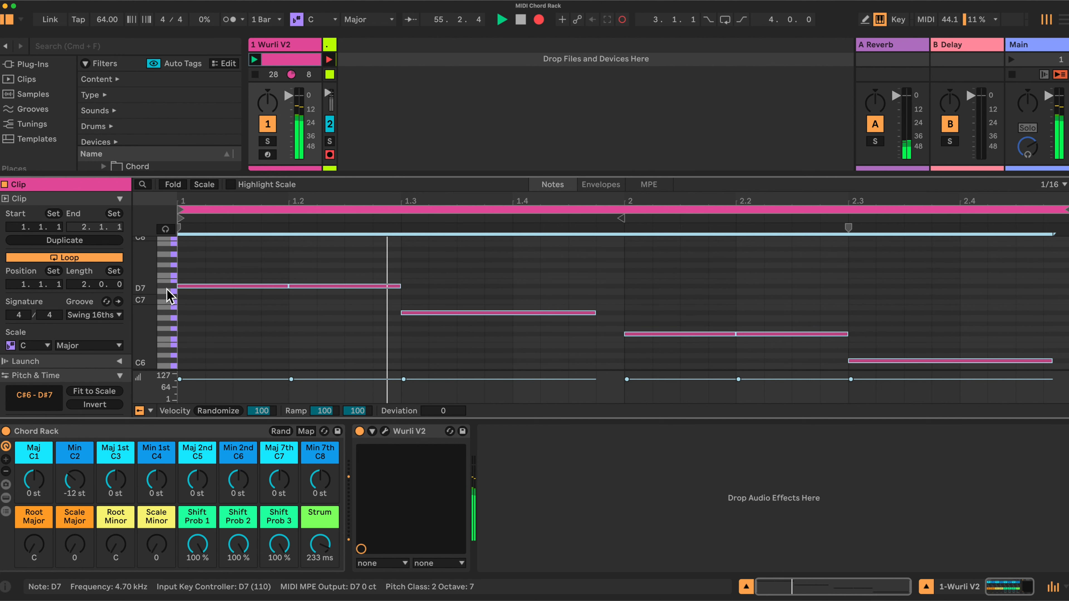
{"action": "key", "text": "Down"}
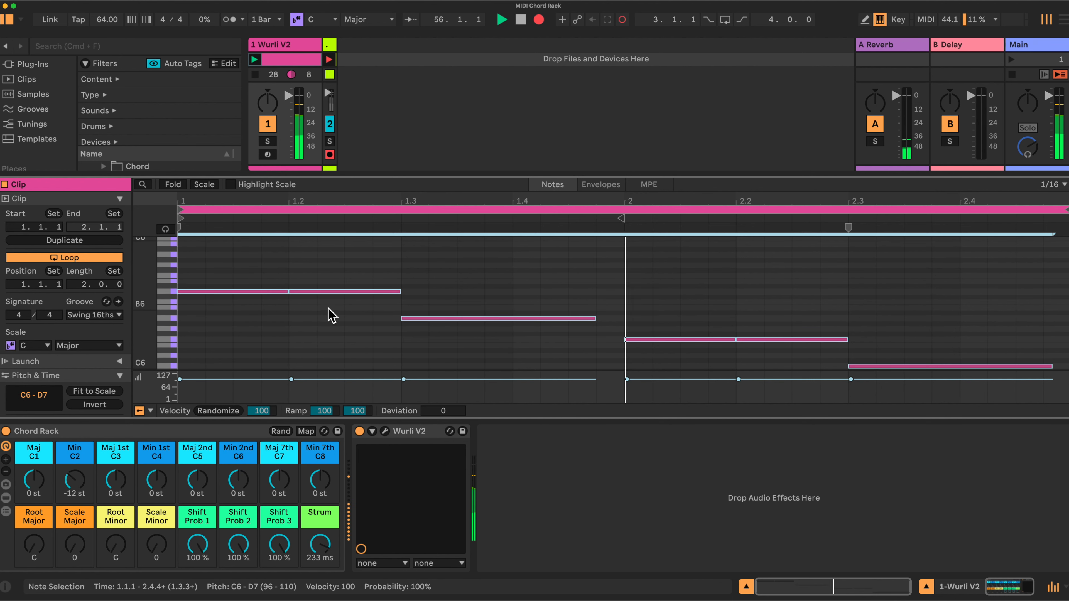
With the Wurli V2 interface open, reset the Min C2 transpose to 0 st and set Maj 7th C7 to -12 st.
{"action": "left_click", "coordinate": [385, 431]}
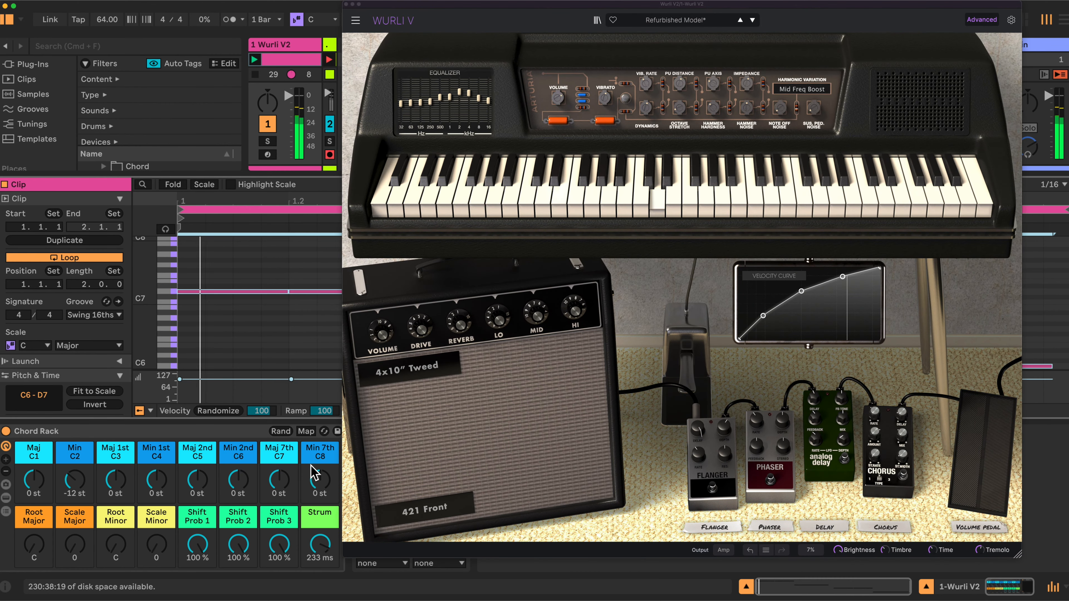
{"action": "double_click", "coordinate": [70, 479]}
{"action": "left_click", "coordinate": [279, 479]}
{"action": "left_click_drag", "start_coordinate": [279, 479], "coordinate": [279, 489]}
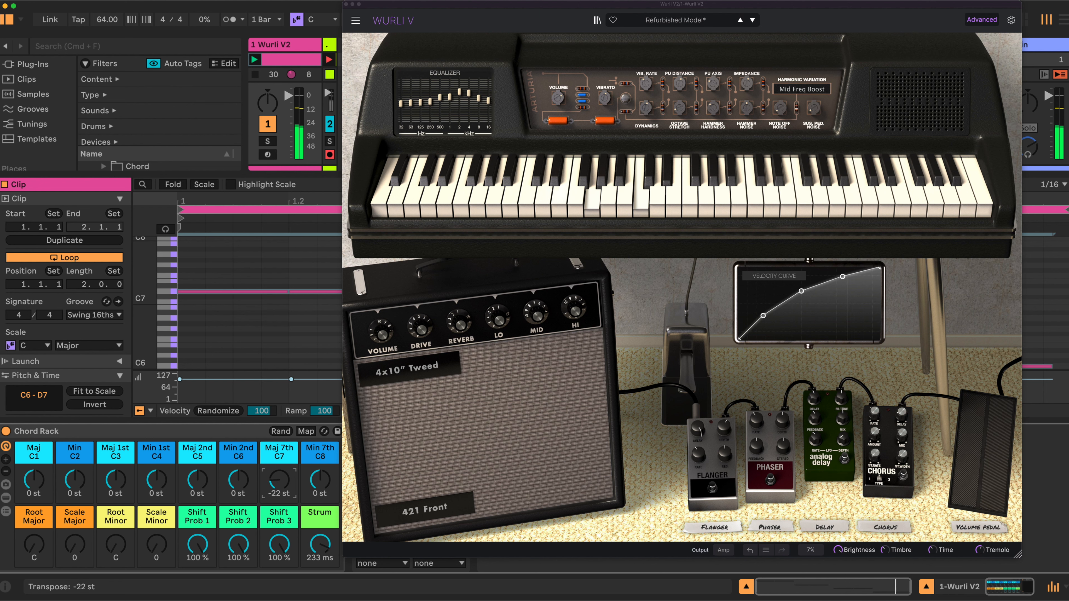
{"action": "left_click_drag", "start_coordinate": [278, 480], "coordinate": [279, 468]}
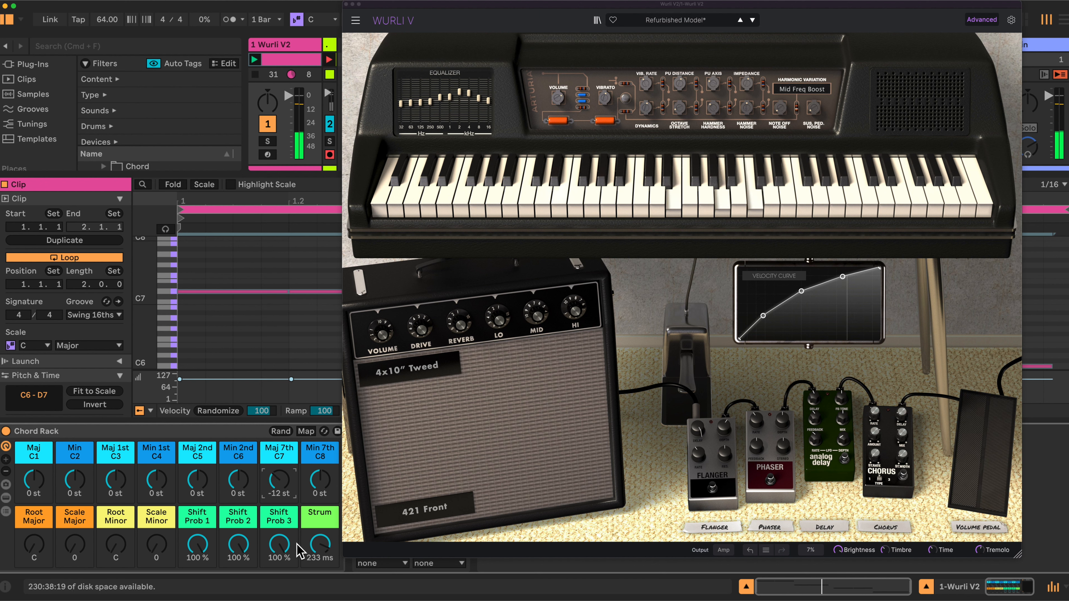
Lower Shift Prob 3 and Shift Prob 2 to 0 % and set Strum to 0.00 ms.
{"action": "left_click", "coordinate": [280, 543]}
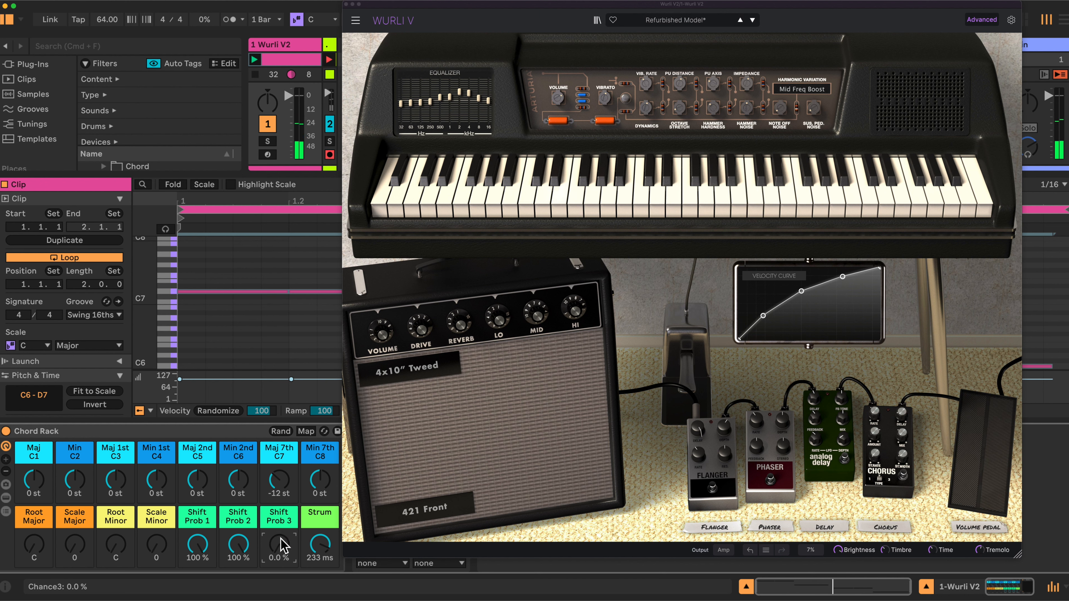
{"action": "left_click_drag", "start_coordinate": [238, 544], "coordinate": [238, 586]}
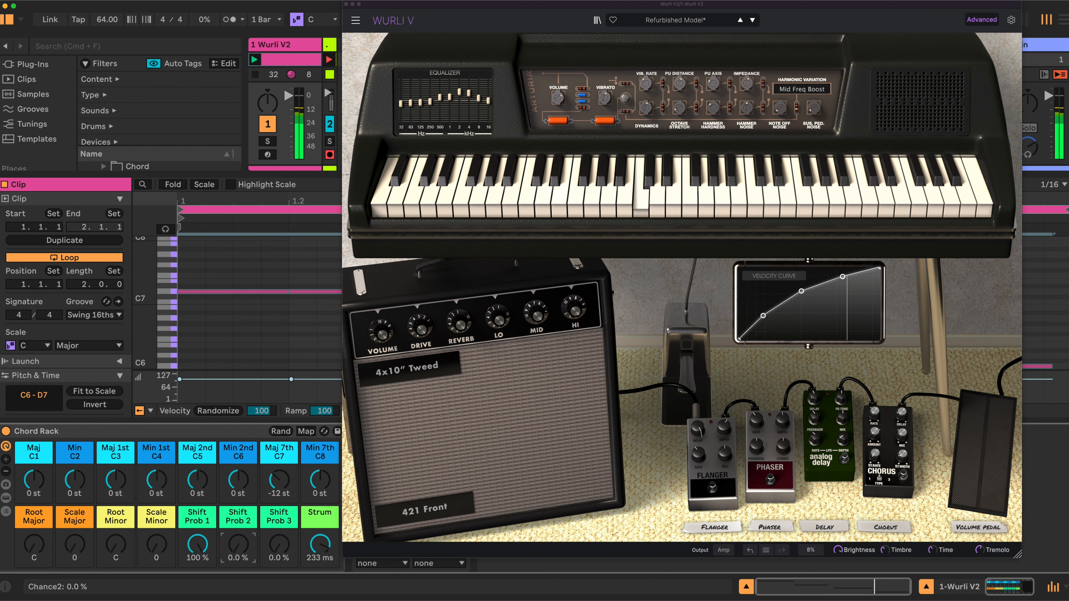
{"action": "left_click_drag", "start_coordinate": [318, 544], "coordinate": [318, 586]}
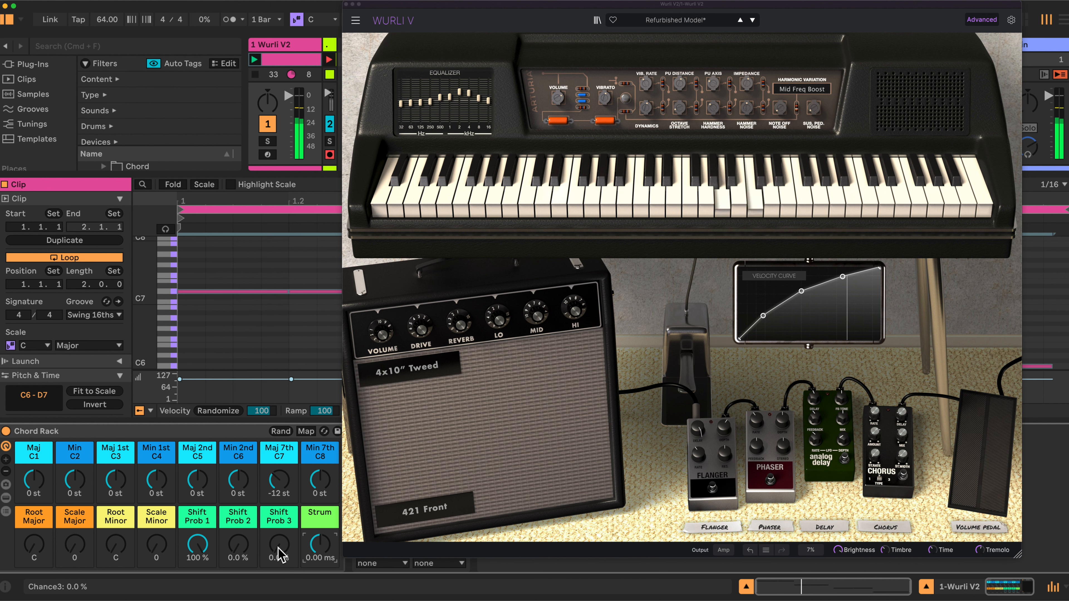
Restore Shift Prob 2 and 3 to 100 % and close the Wurli V2 interface.
{"action": "left_click_drag", "start_coordinate": [238, 544], "coordinate": [238, 503]}
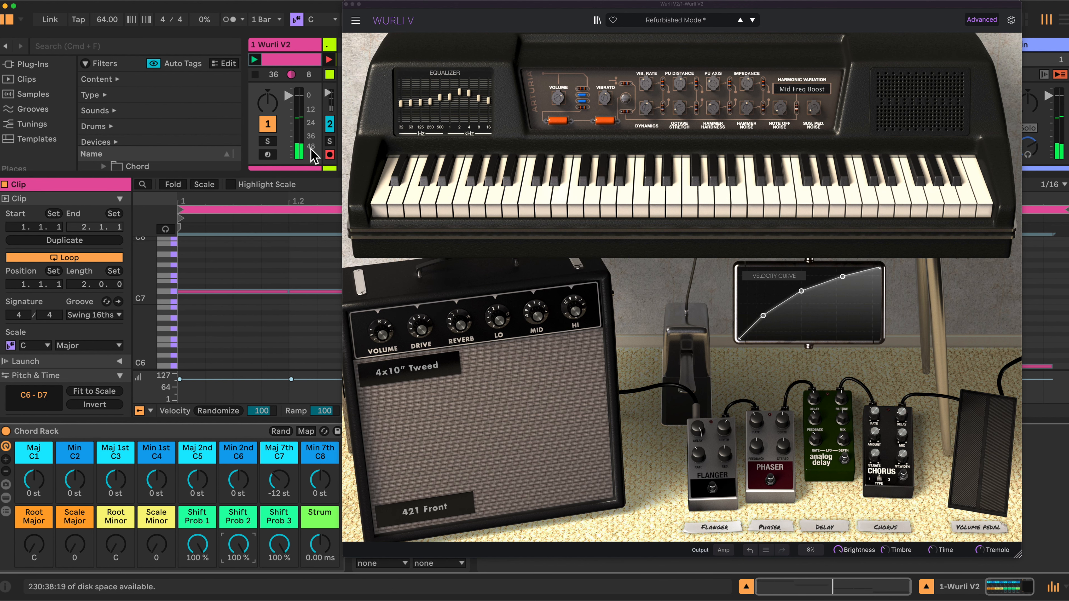
{"action": "left_click", "coordinate": [346, 4]}
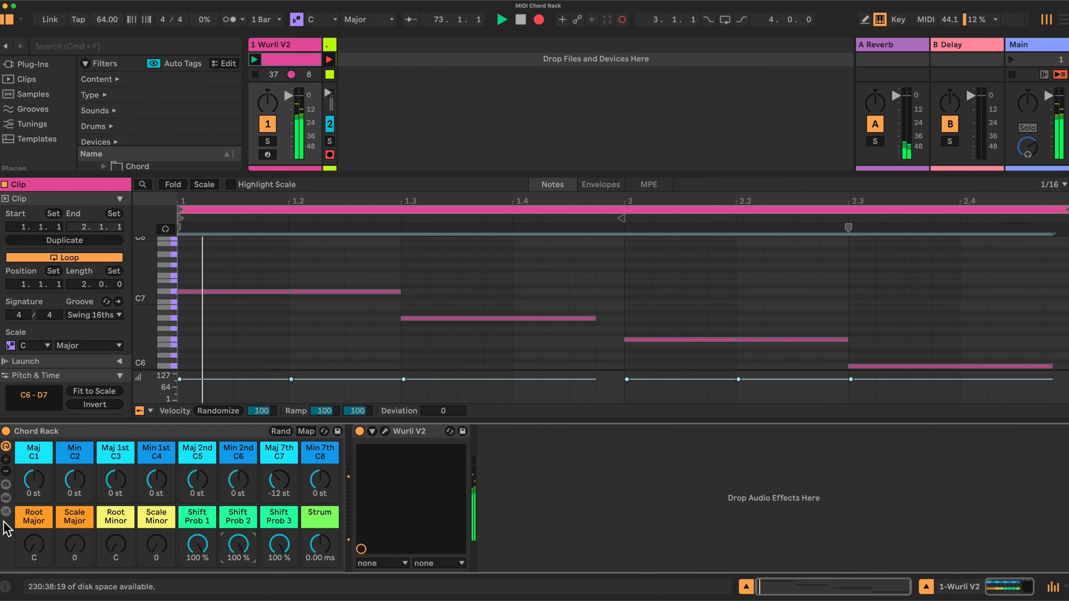
Mute the Wurli V2 track and reveal the Chord Rack's chain list and devices.
{"action": "left_click", "coordinate": [267, 124]}
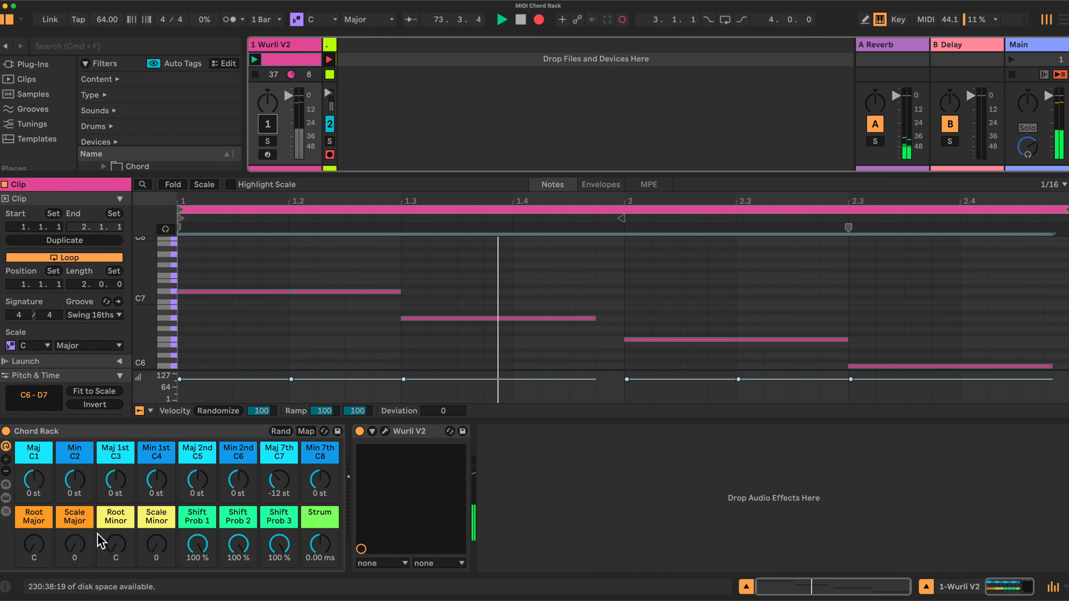
{"action": "left_click", "coordinate": [6, 497]}
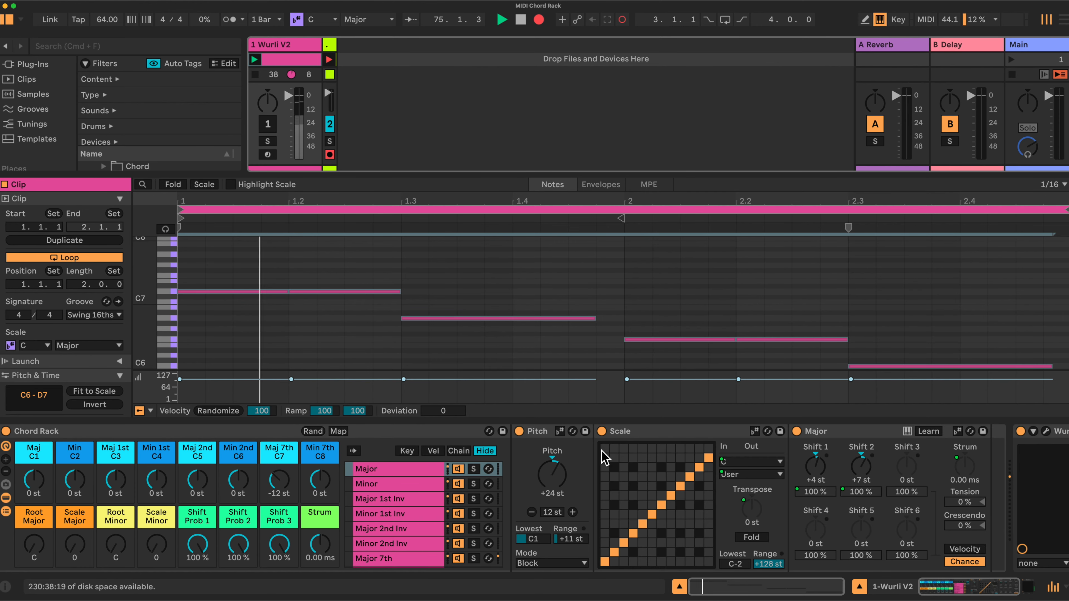
{"action": "scroll", "coordinate": [671, 459], "scroll_direction": "right", "scroll_amount": 5}
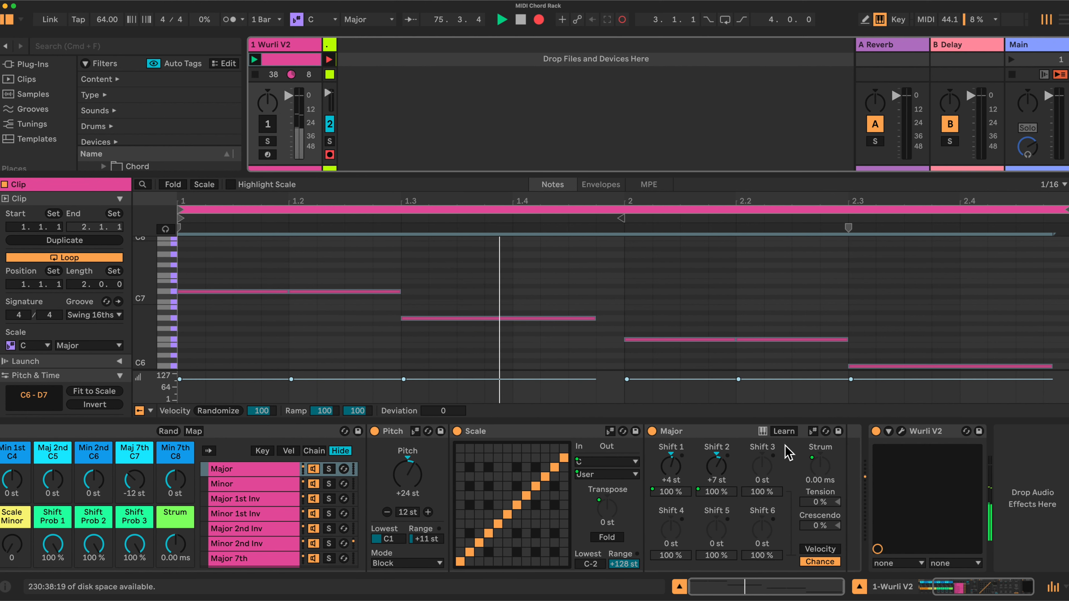
{"action": "scroll", "coordinate": [366, 463], "scroll_direction": "left", "scroll_amount": 5}
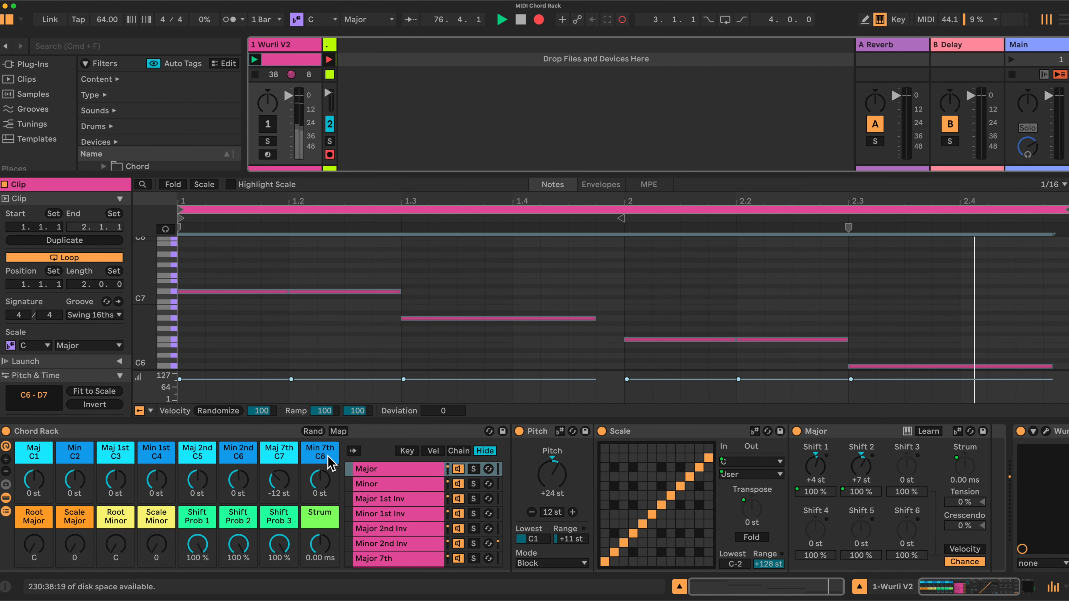
Select the Major chain in the rack and set the Scale Major macro to 32.
{"action": "left_click", "coordinate": [407, 469]}
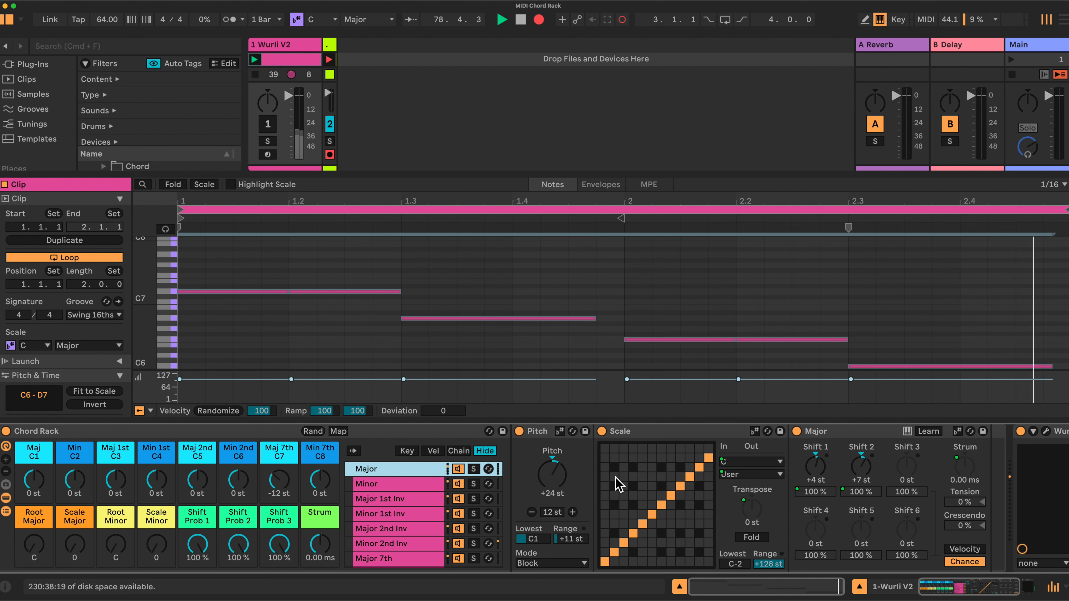
{"action": "left_click", "coordinate": [75, 548]}
{"action": "left_click_drag", "start_coordinate": [75, 547], "coordinate": [75, 522]}
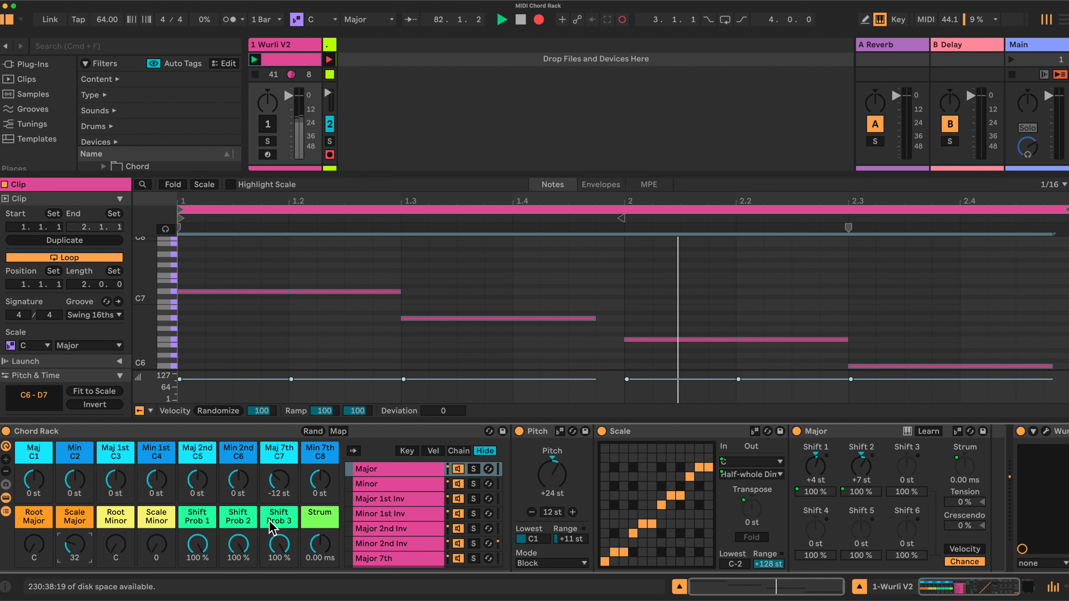
Reset the Scale Major macro to 0 and compare the Chord device settings of the Major and Minor chains.
{"action": "mouse_move", "coordinate": [34, 544]}
{"action": "left_mouse_down"}
{"action": "mouse_move", "coordinate": [34, 532]}
{"action": "mouse_move", "coordinate": [34, 545]}
{"action": "left_mouse_up"}
{"action": "double_click", "coordinate": [75, 547]}
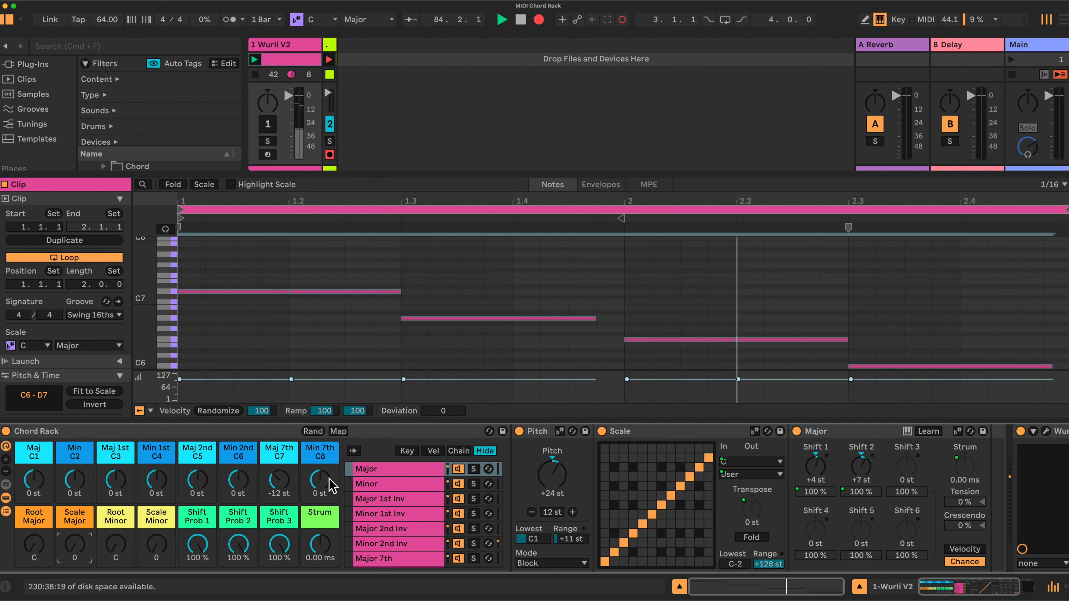
{"action": "left_click", "coordinate": [404, 487]}
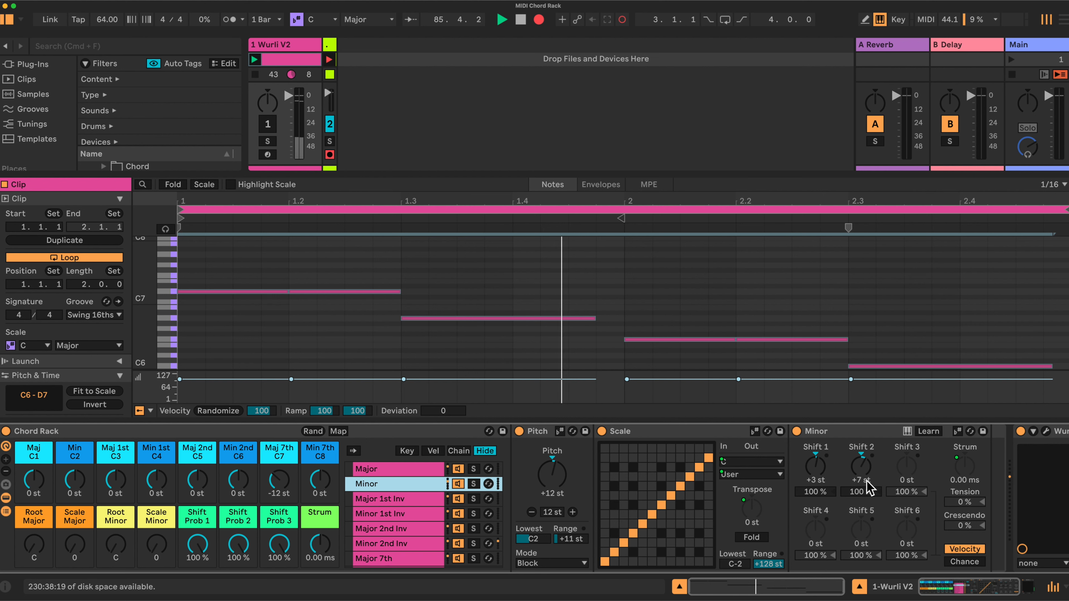
{"action": "left_click", "coordinate": [412, 474]}
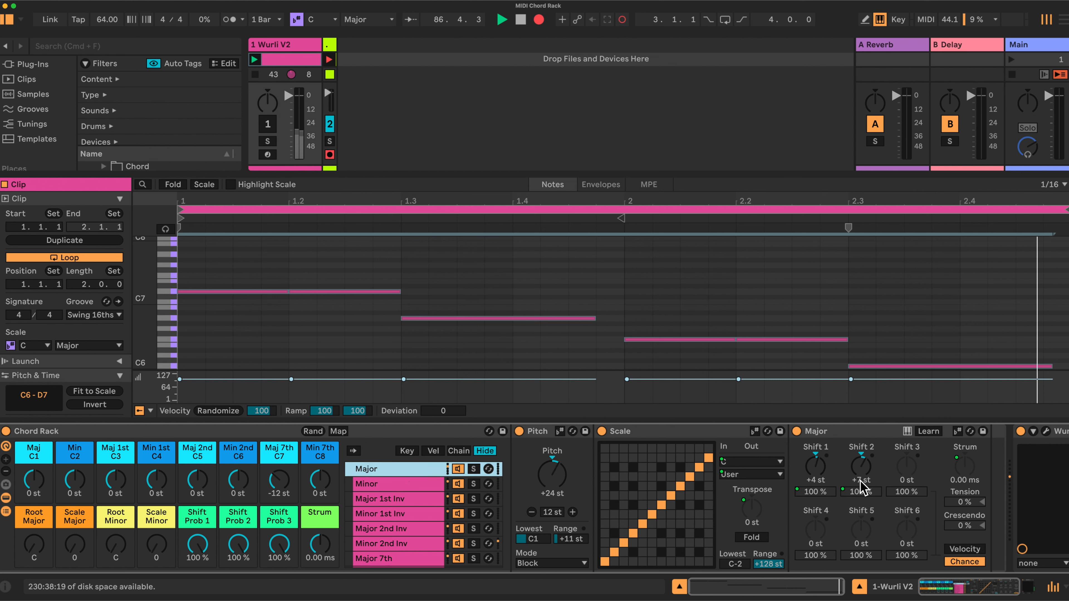
{"action": "left_click", "coordinate": [396, 484]}
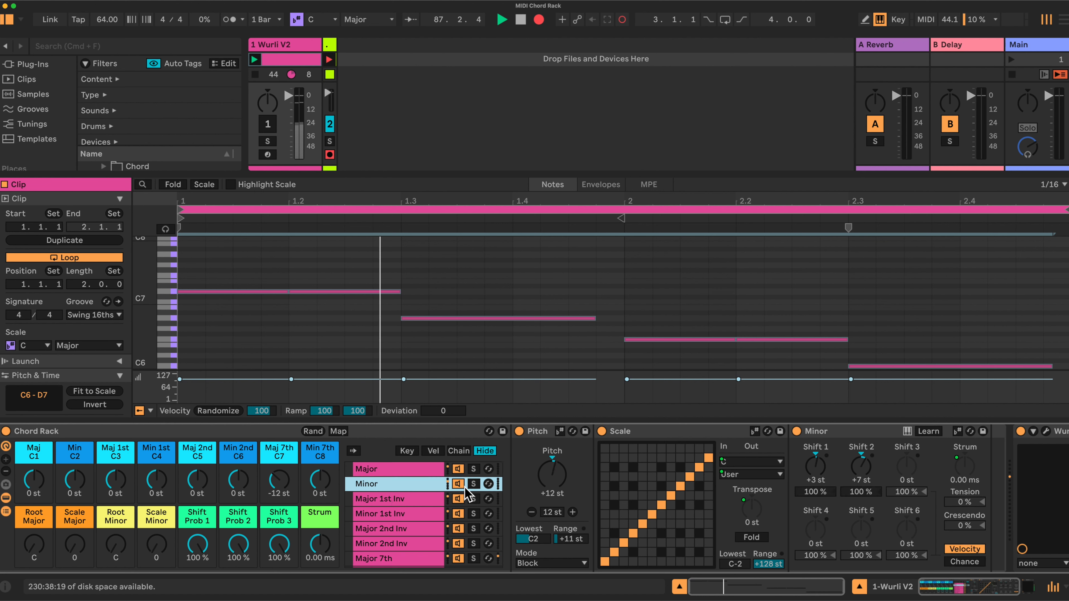
Set the Scale Minor macro to 1 and inspect the Major 1st Inv and Minor 1st Inv chains.
{"action": "left_click", "coordinate": [113, 546]}
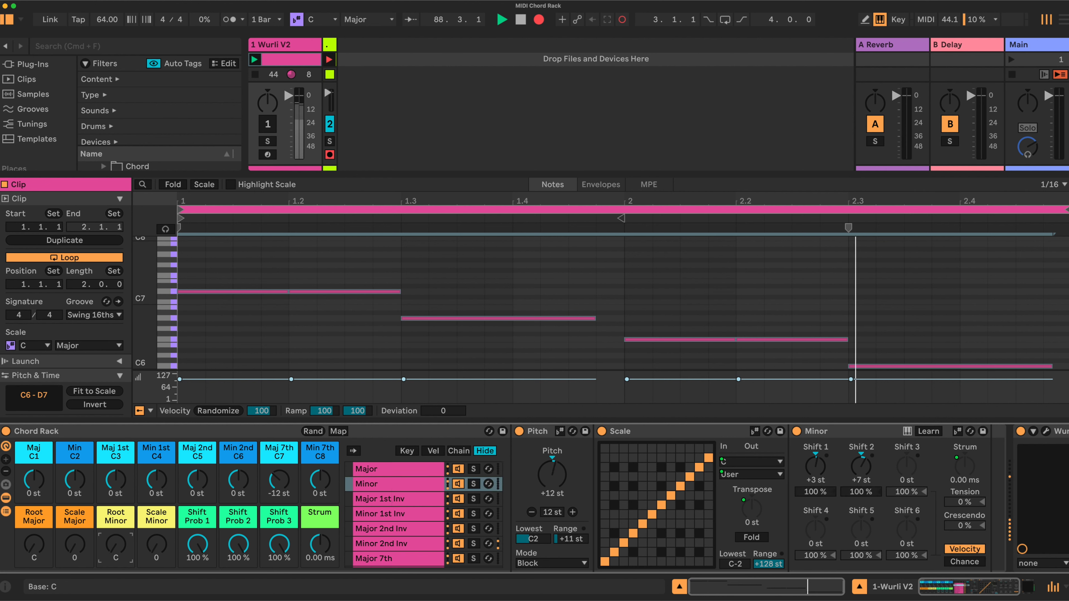
{"action": "left_click", "coordinate": [159, 547]}
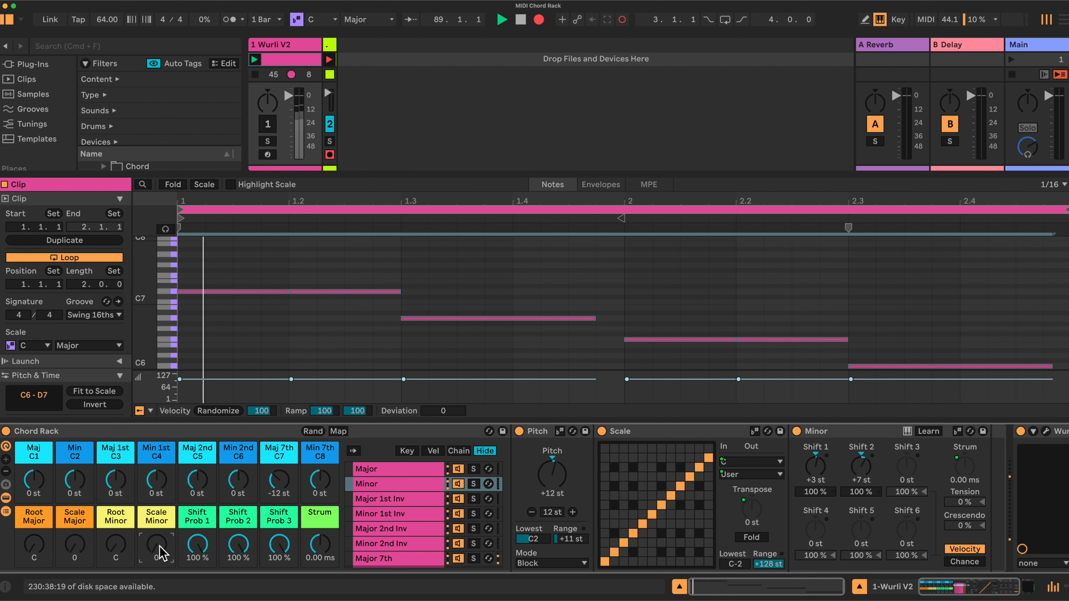
{"action": "left_click_drag", "start_coordinate": [159, 547], "coordinate": [158, 542]}
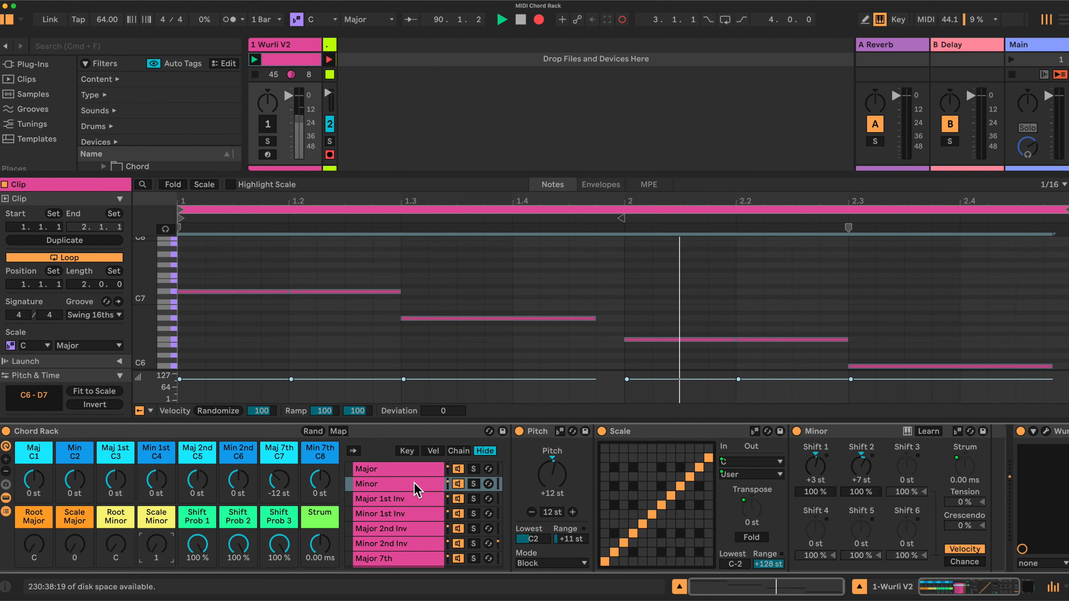
{"action": "left_click", "coordinate": [411, 500]}
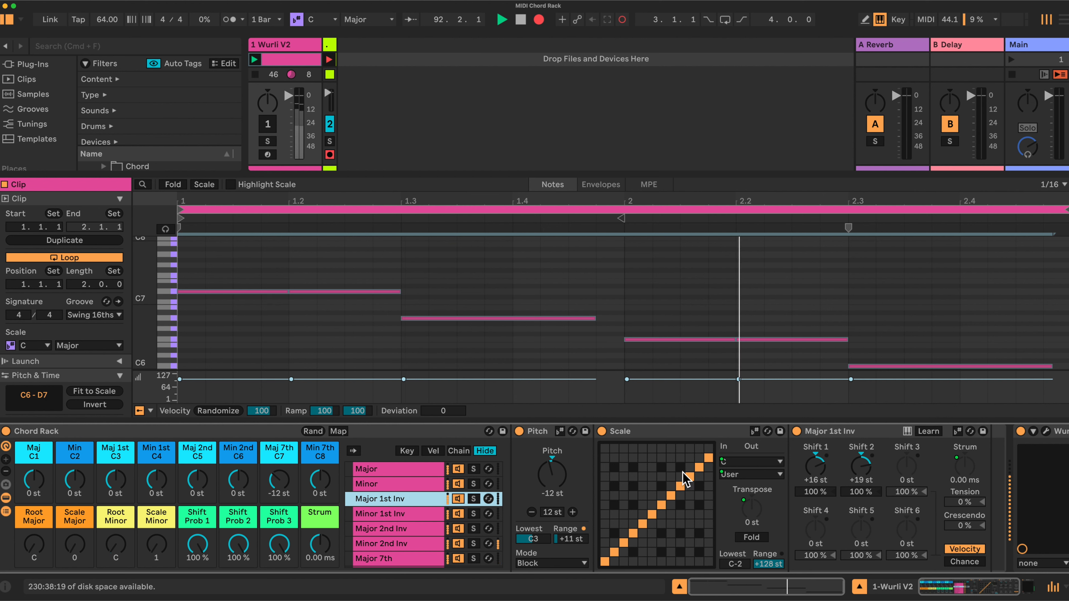
{"action": "left_click", "coordinate": [417, 513]}
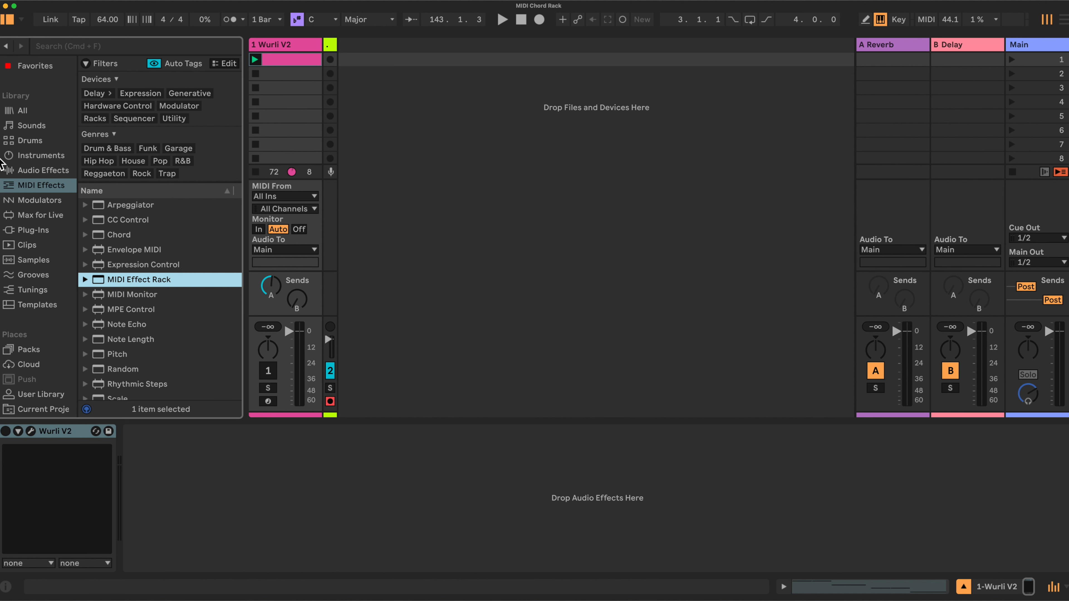
Insert a MIDI Effect Rack before Wurli V2 and expand its macro controls to 16.
{"action": "left_click_drag", "start_coordinate": [125, 280], "coordinate": [8, 480]}
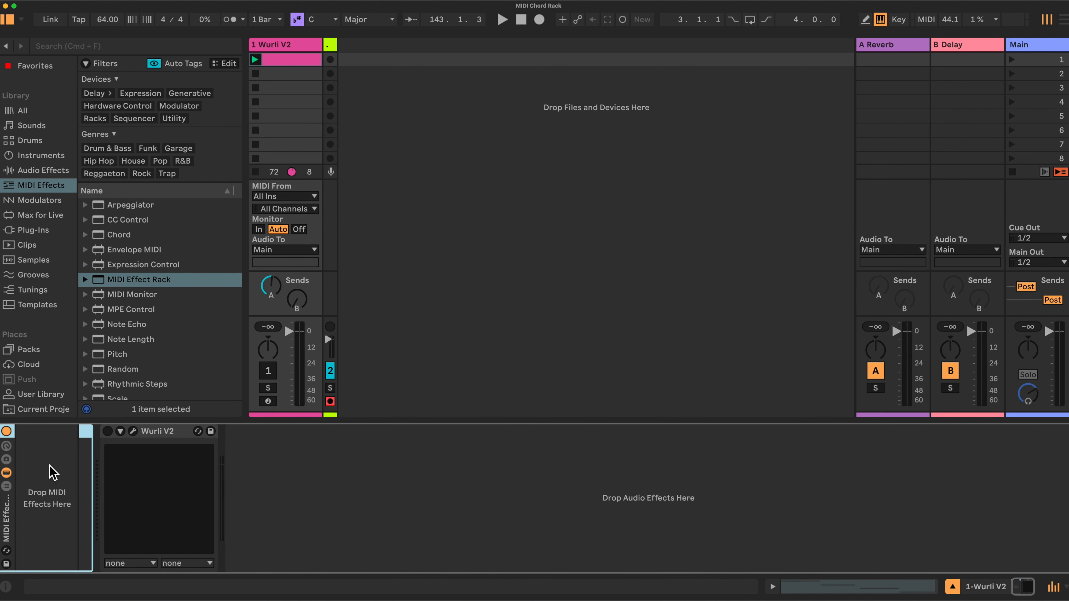
{"action": "left_click", "coordinate": [8, 447]}
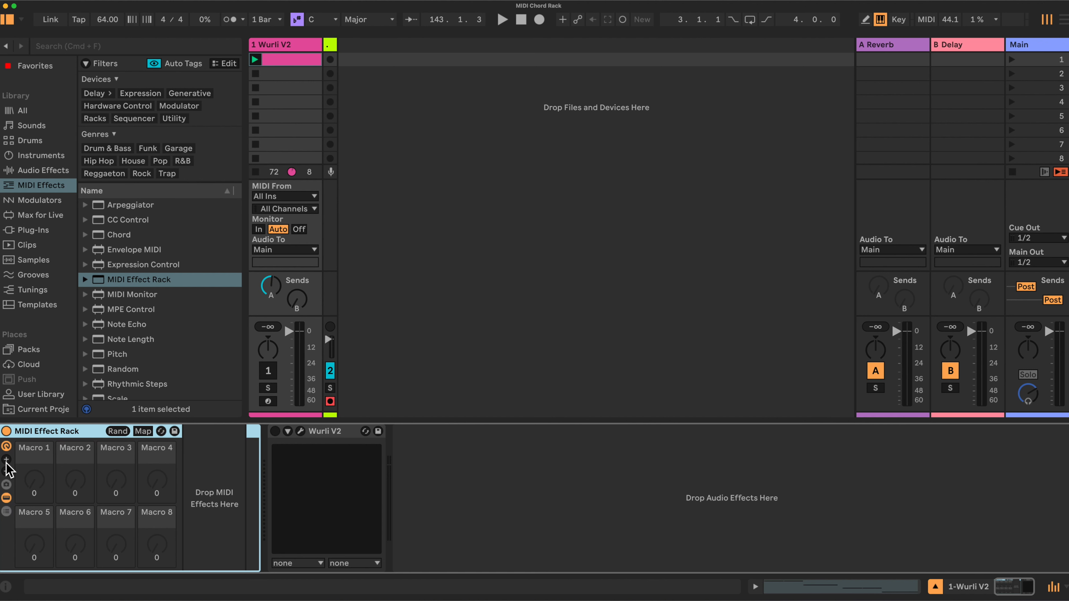
{"action": "left_click", "coordinate": [7, 460]}
{"action": "left_click", "coordinate": [7, 460]}
{"action": "left_click", "coordinate": [6, 460]}
{"action": "left_click", "coordinate": [6, 460]}
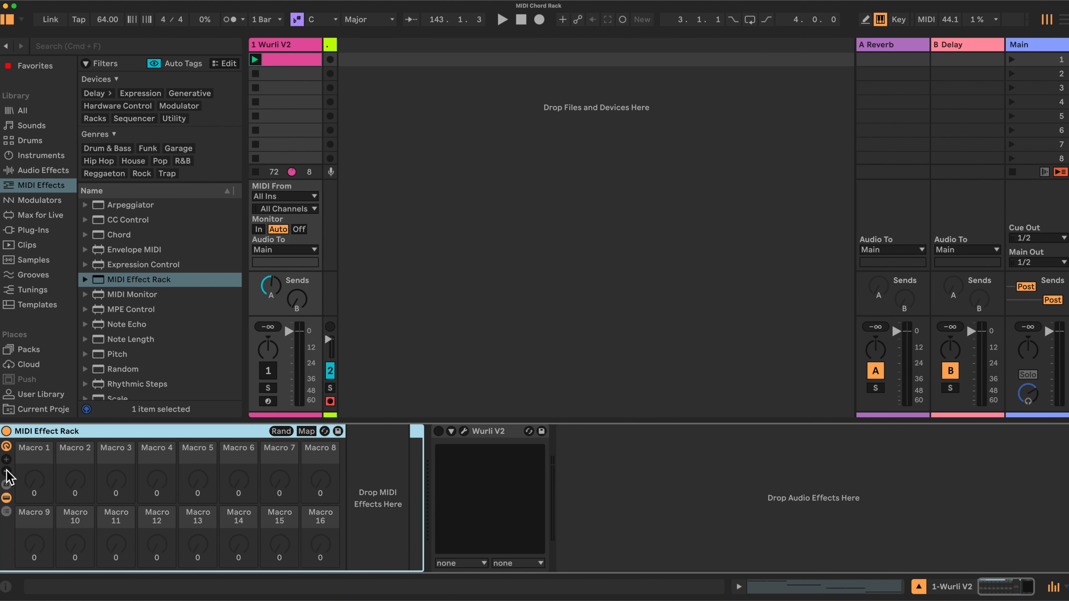
Try out removing macro controls from the rack and adding them back.
{"action": "left_click", "coordinate": [7, 472]}
{"action": "left_click", "coordinate": [7, 472]}
{"action": "left_click", "coordinate": [7, 472]}
{"action": "left_click", "coordinate": [6, 461]}
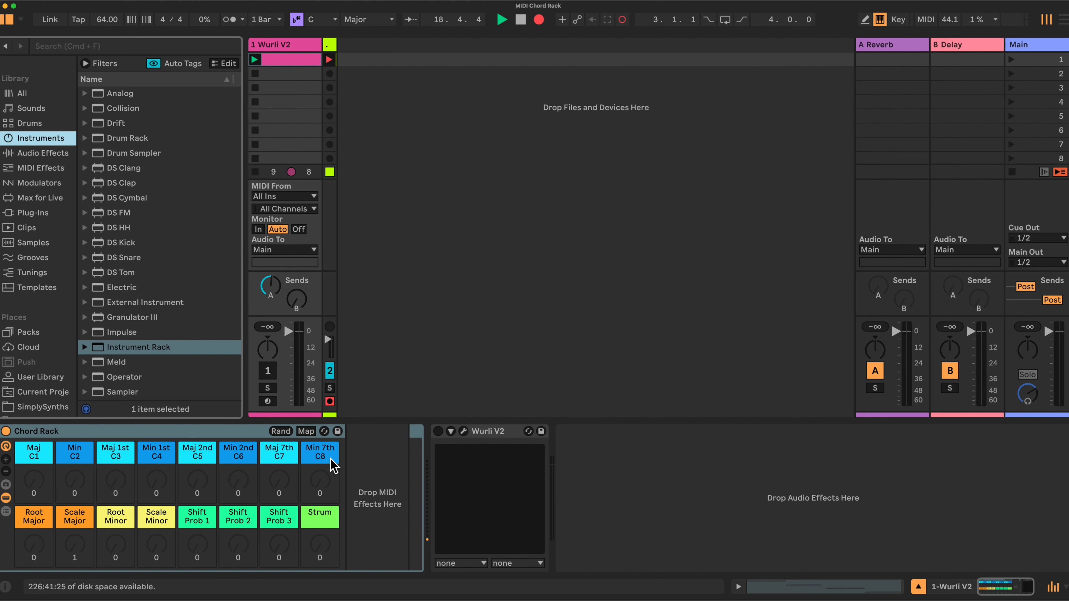
Add a Pitch MIDI effect inside the Chord Rack.
{"action": "left_click", "coordinate": [28, 168]}
{"action": "scroll", "coordinate": [192, 296], "scroll_direction": "down", "scroll_amount": 3}
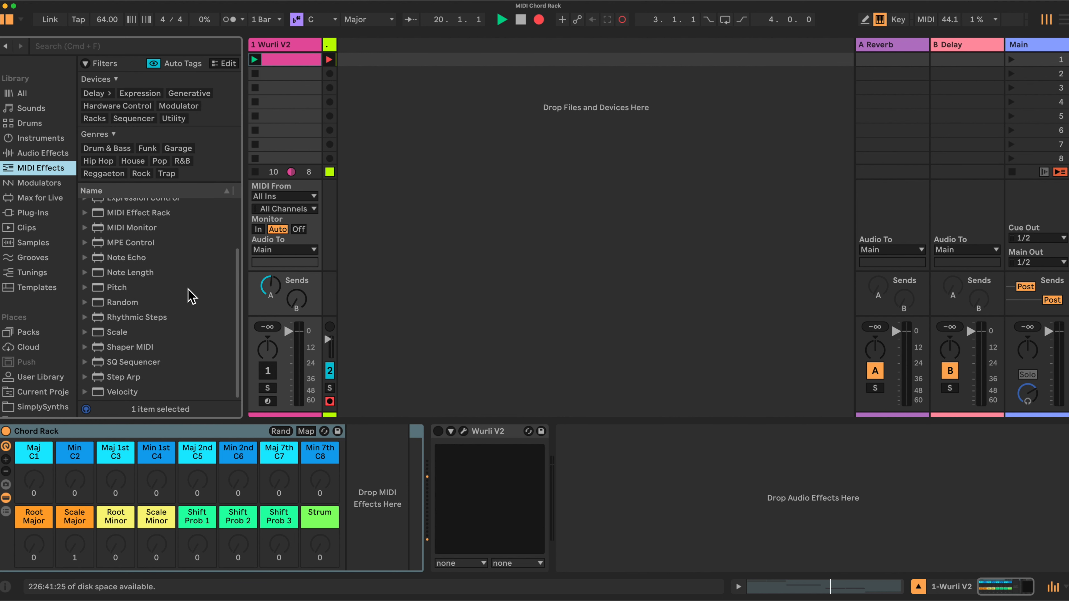
{"action": "left_click_drag", "start_coordinate": [119, 288], "coordinate": [352, 480]}
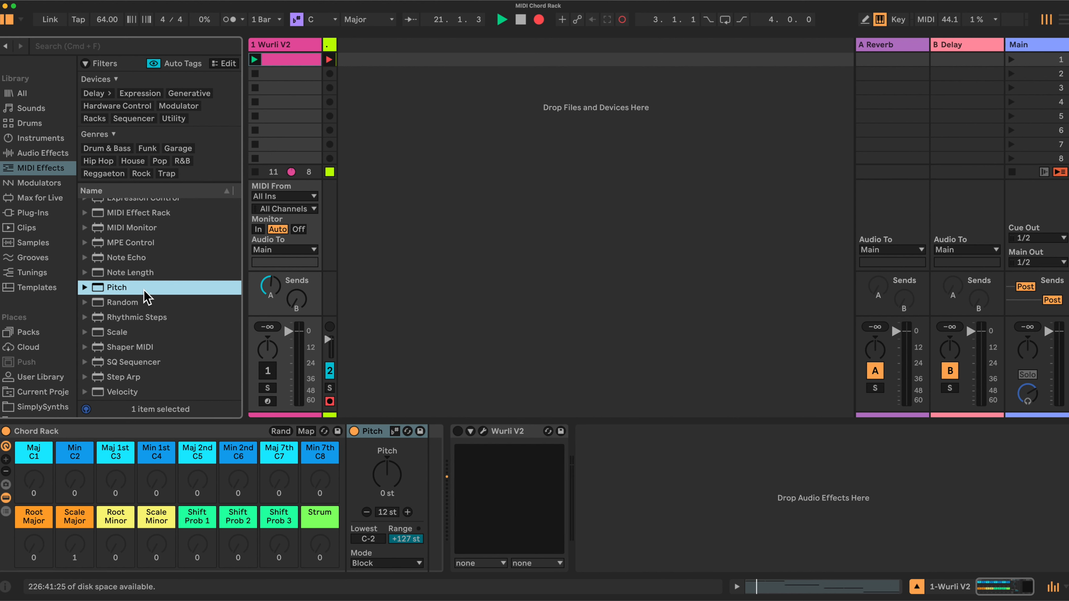
Add a Scale device and a Chord device after Pitch in the Chord Rack.
{"action": "scroll", "coordinate": [145, 299], "scroll_direction": "up", "scroll_amount": 2}
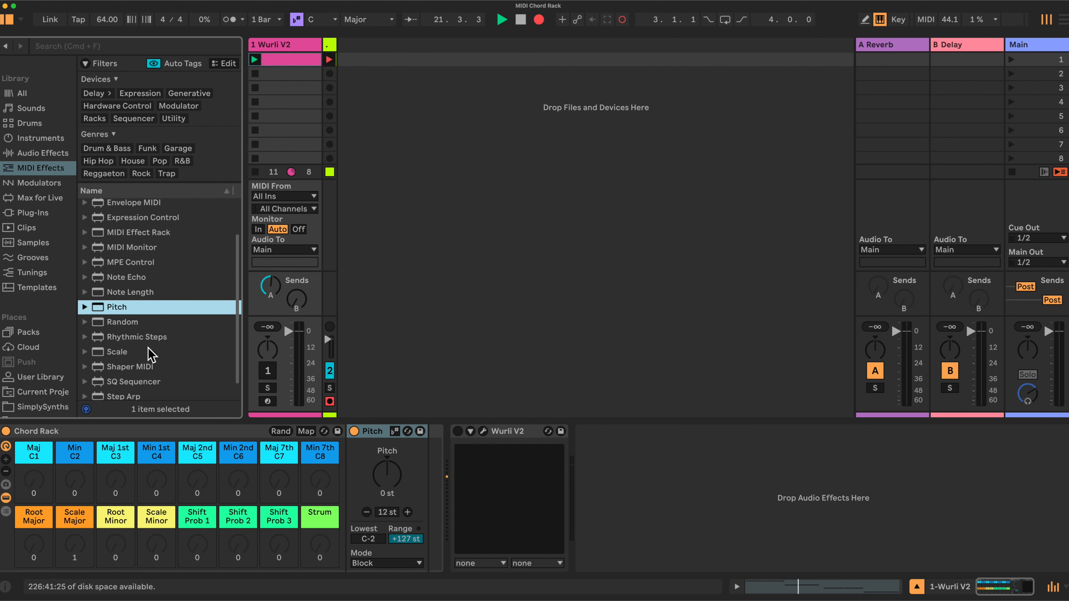
{"action": "left_click", "coordinate": [116, 354]}
{"action": "left_click_drag", "start_coordinate": [402, 429], "coordinate": [429, 464]}
{"action": "scroll", "coordinate": [229, 350], "scroll_direction": "up", "scroll_amount": 5}
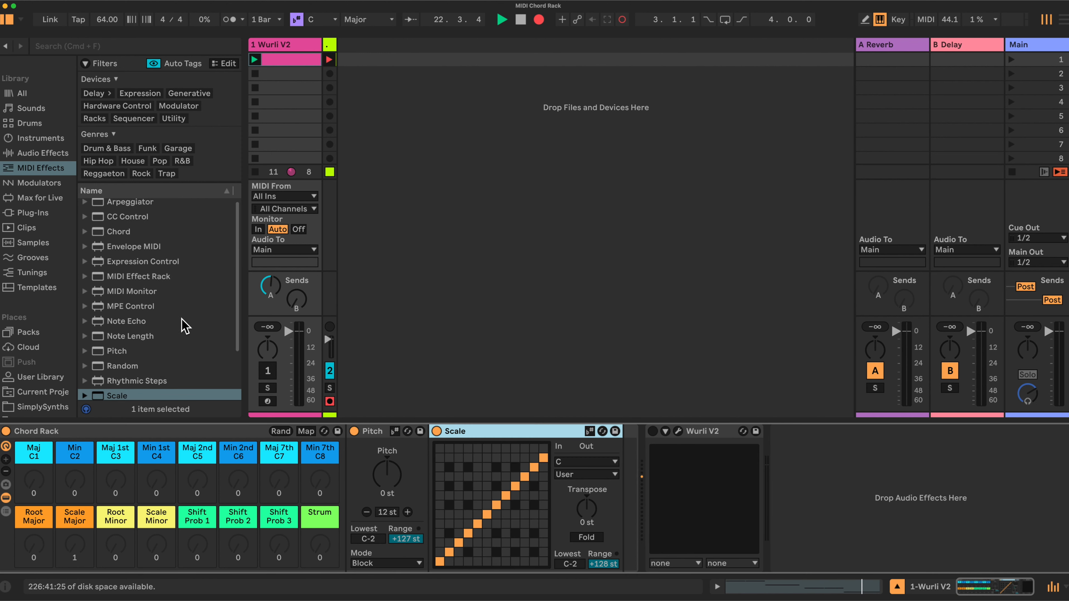
{"action": "left_click_drag", "start_coordinate": [122, 235], "coordinate": [622, 497]}
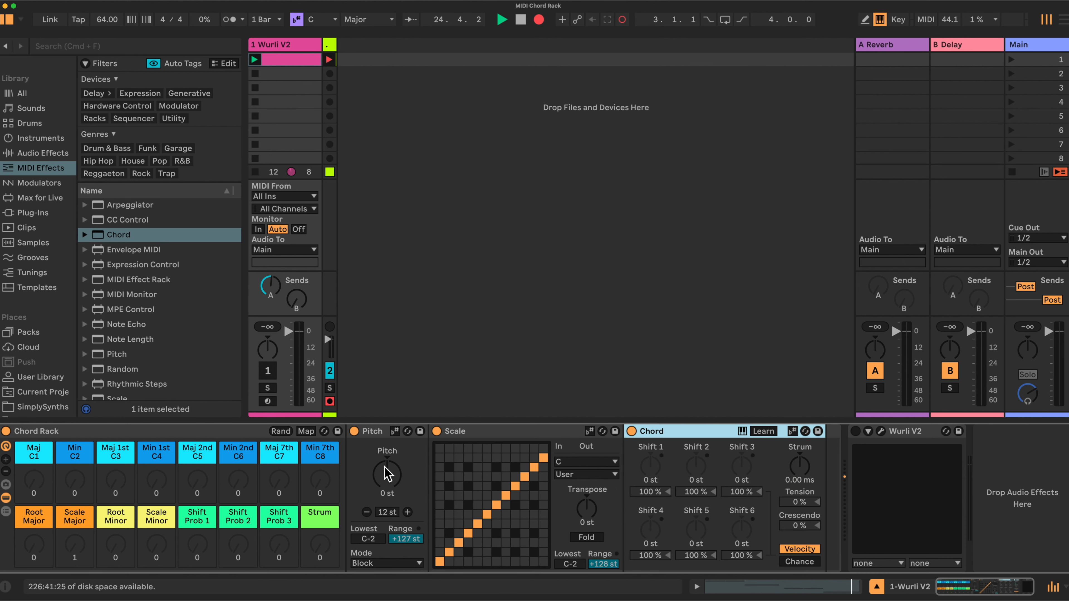
Rename the Chord device as Major and set it to Shift 1 +4 st, Shift 2 +7 st with Chance mode on.
{"action": "right_click", "coordinate": [658, 433]}
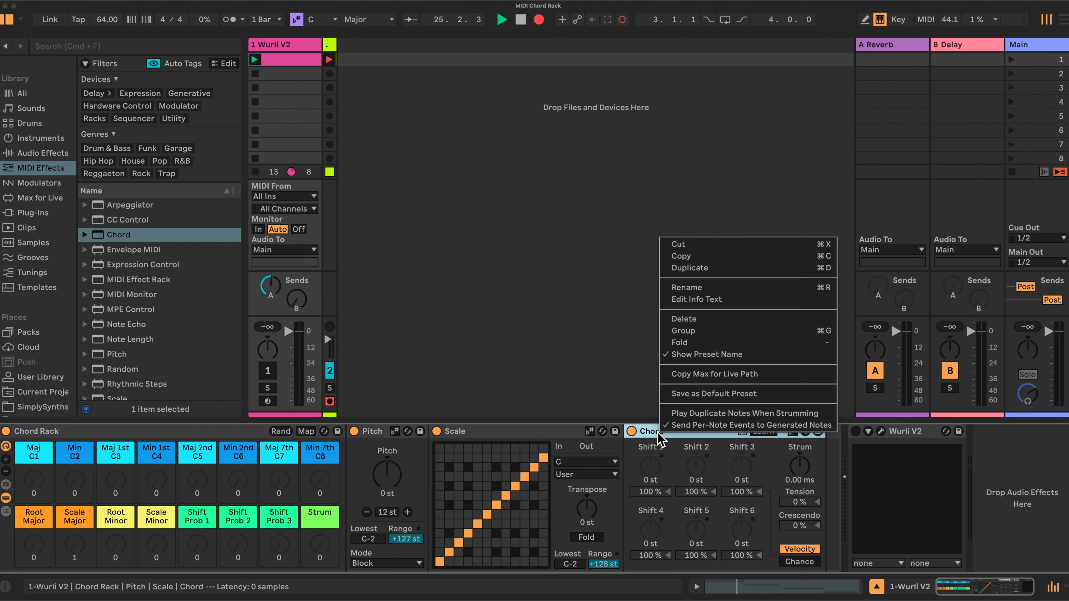
{"action": "left_click", "coordinate": [690, 288]}
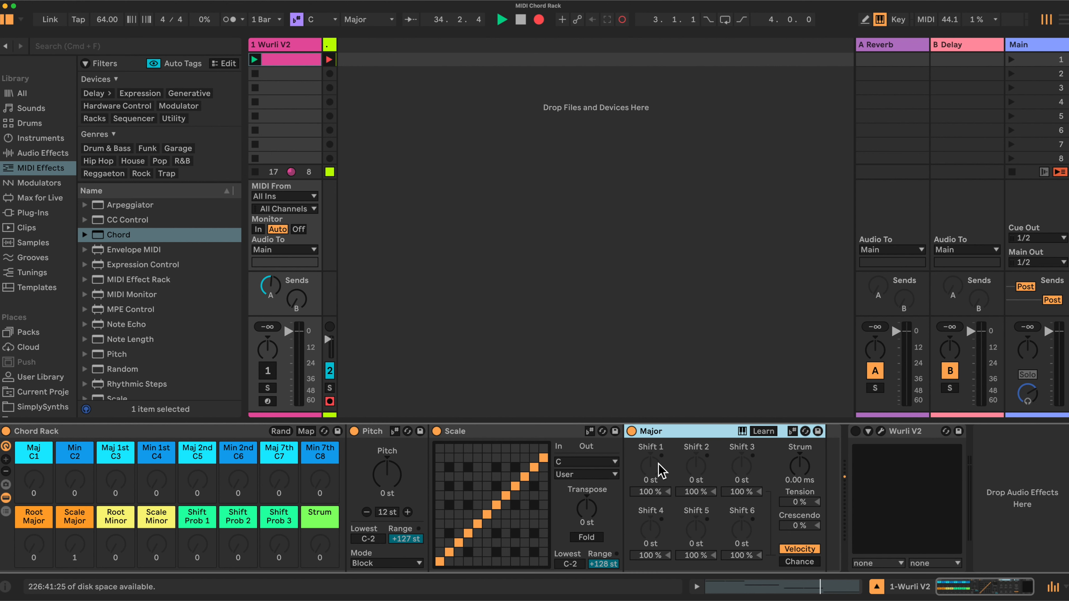
{"action": "left_click_drag", "start_coordinate": [650, 474], "coordinate": [651, 461]}
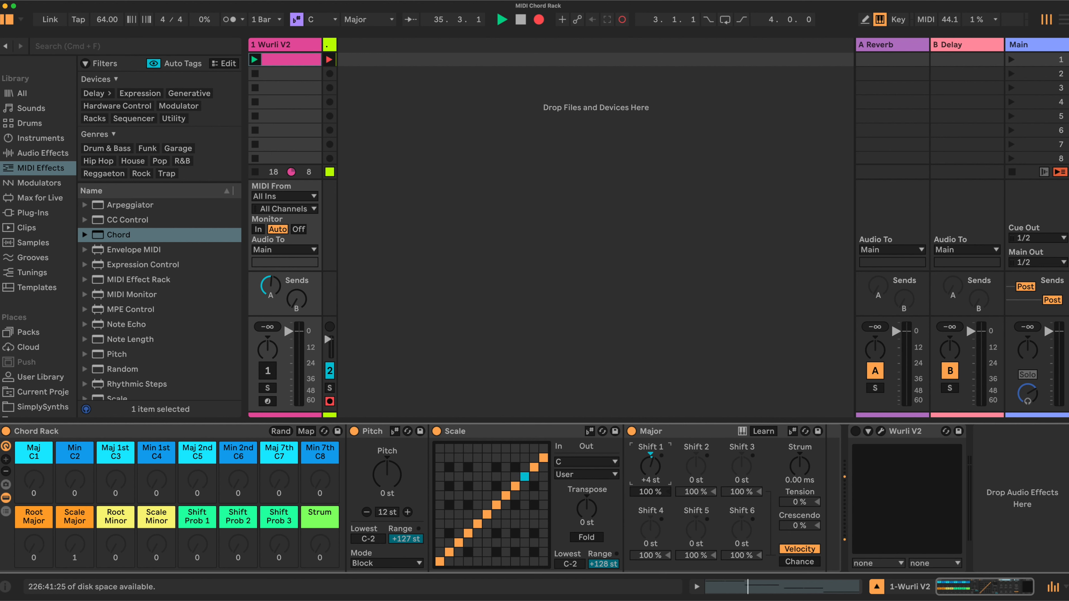
{"action": "left_click_drag", "start_coordinate": [698, 471], "coordinate": [697, 461]}
{"action": "left_click", "coordinate": [801, 561]}
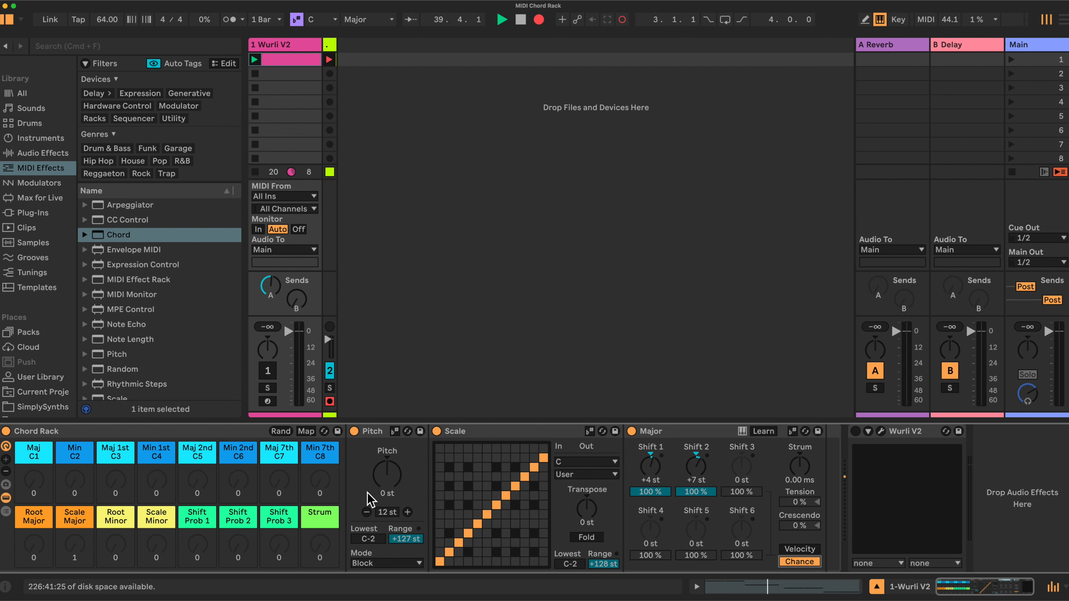
Set the Pitch device to +24 st with Lowest at C1 and Range at +11 st.
{"action": "left_click", "coordinate": [385, 476]}
{"action": "type", "text": "24"}
{"action": "key", "text": "Return"}
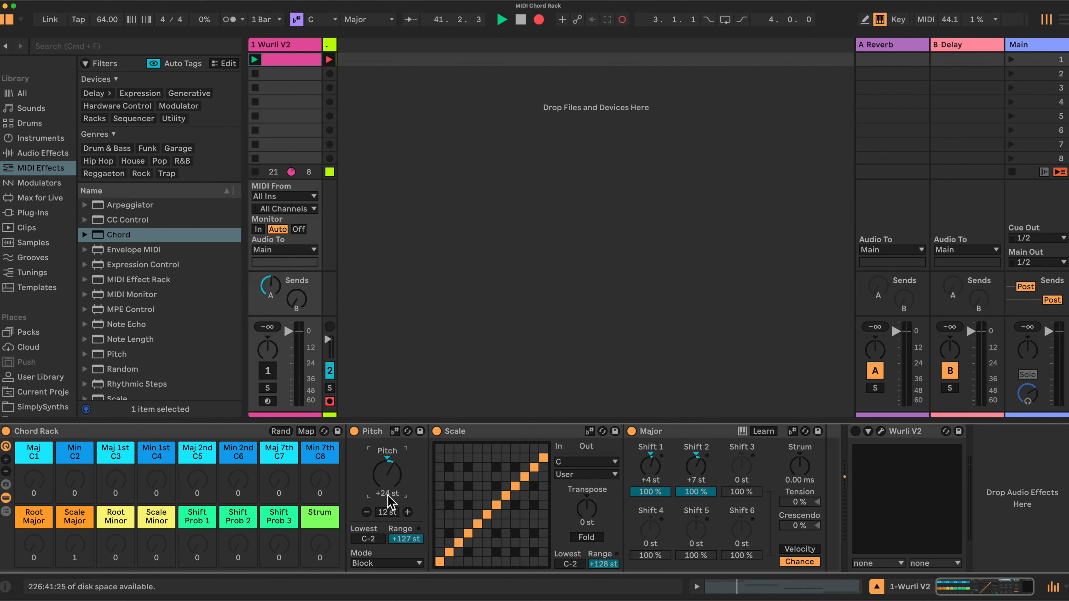
{"action": "left_click", "coordinate": [372, 541]}
{"action": "left_click_drag", "start_coordinate": [368, 539], "coordinate": [369, 534]}
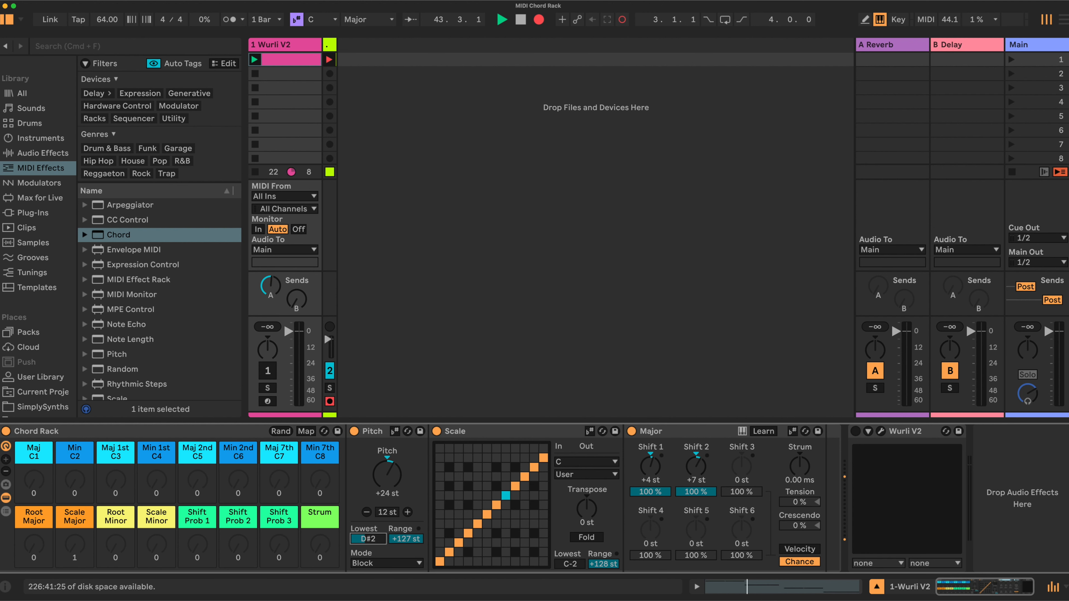
{"action": "left_click_drag", "start_coordinate": [369, 534], "coordinate": [368, 536]}
{"action": "left_click", "coordinate": [408, 542]}
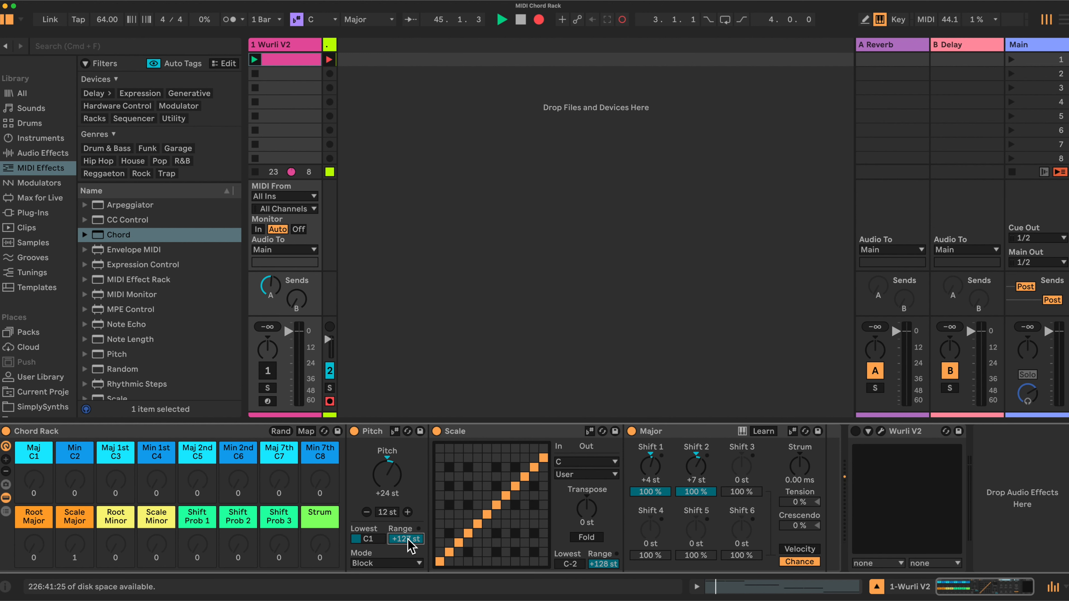
{"action": "type", "text": "11"}
{"action": "key", "text": "Return"}
Map the chance values of Shift 1, 2 and 3 in the Major device to the Shift Prob 1, 2 and 3 macros.
{"action": "left_click", "coordinate": [306, 431]}
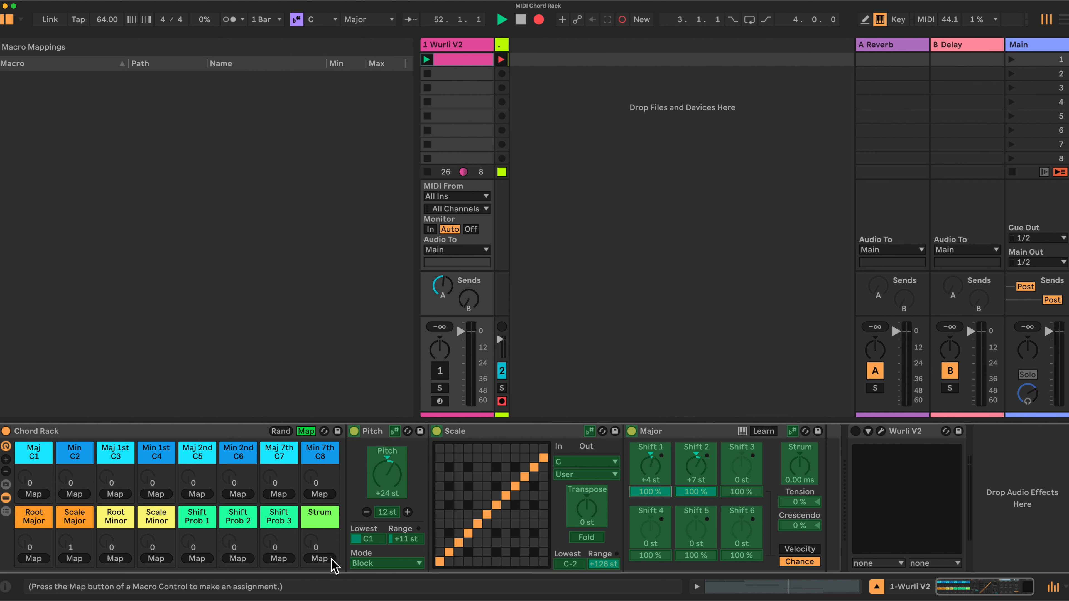
{"action": "left_click", "coordinate": [197, 559]}
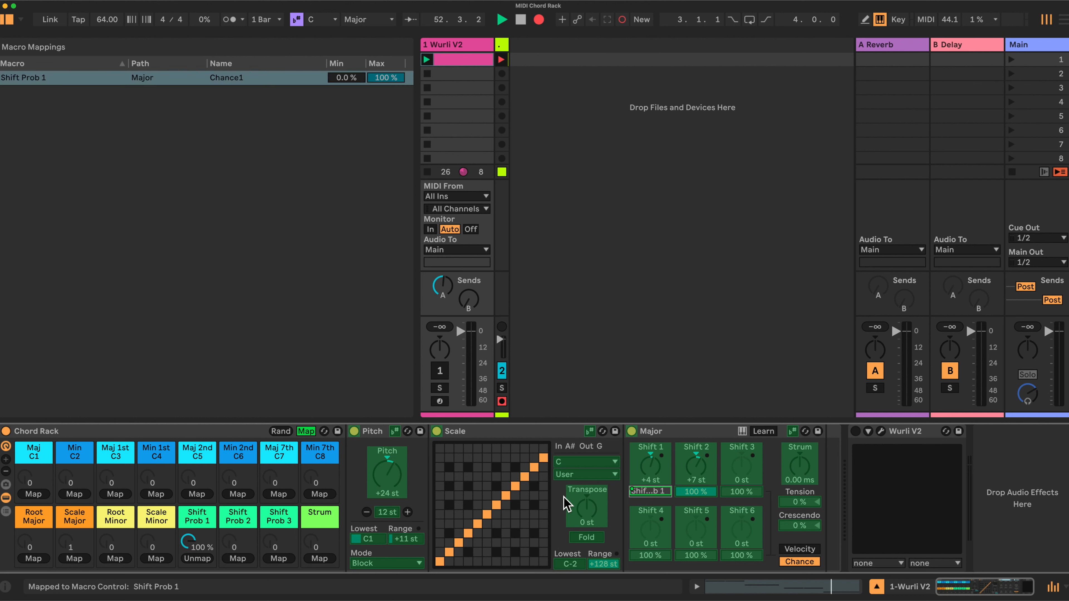
{"action": "left_click", "coordinate": [693, 494]}
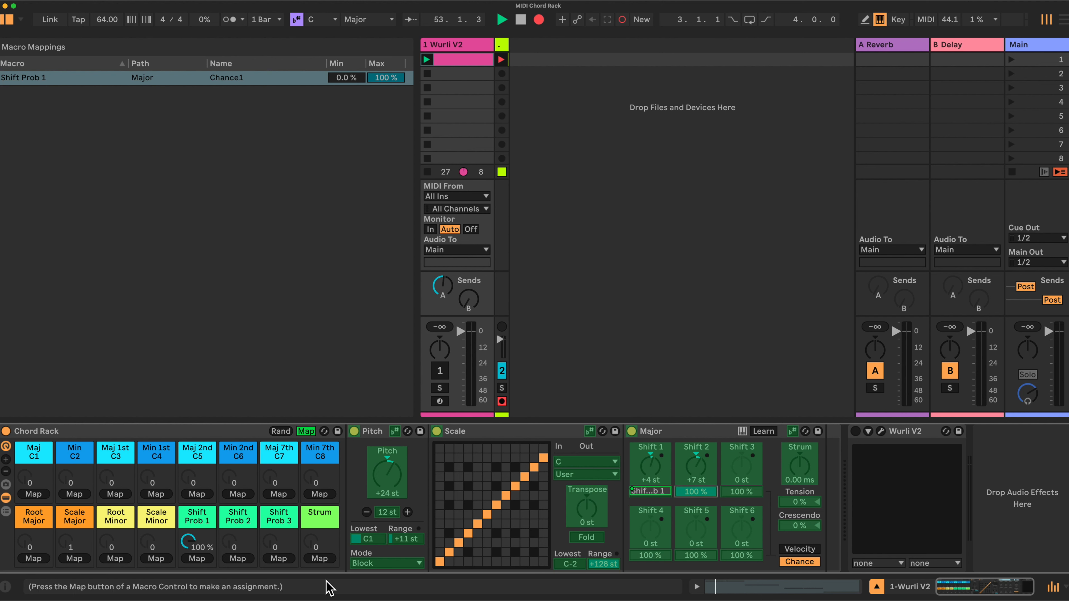
{"action": "left_click", "coordinate": [243, 558]}
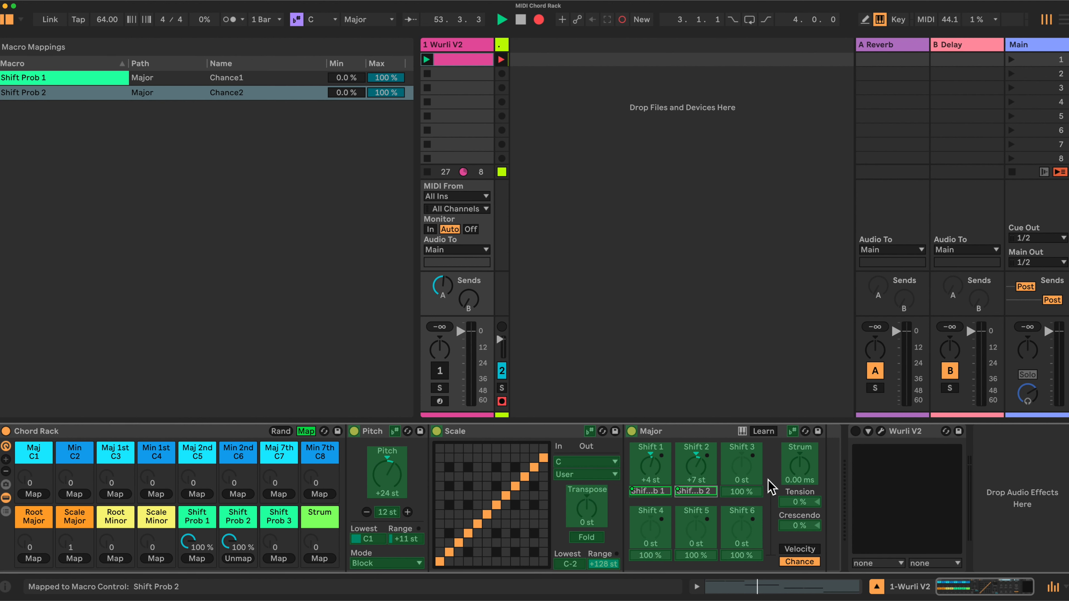
{"action": "left_click", "coordinate": [278, 559]}
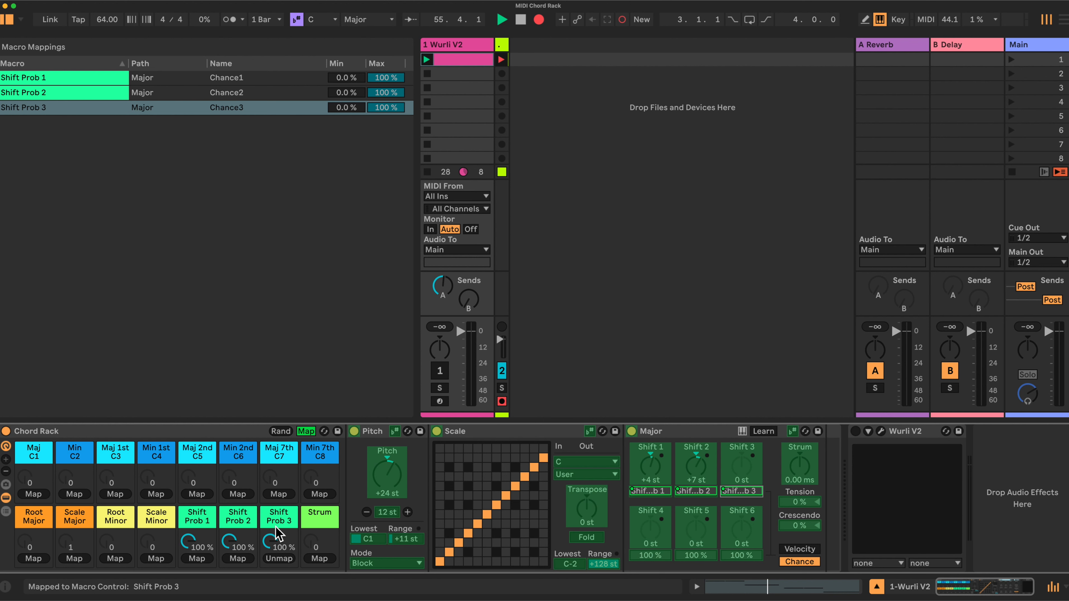
Try to map the Major device's Strum parameter to the Strum macro, and leave macro mapping mode.
{"action": "left_click", "coordinate": [328, 559]}
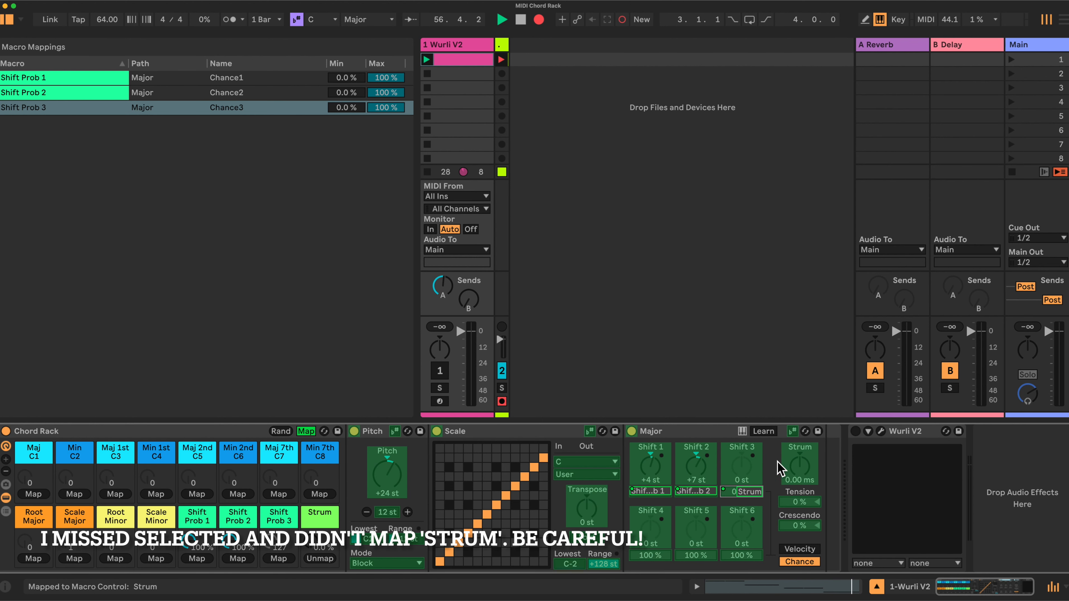
{"action": "left_click", "coordinate": [788, 466]}
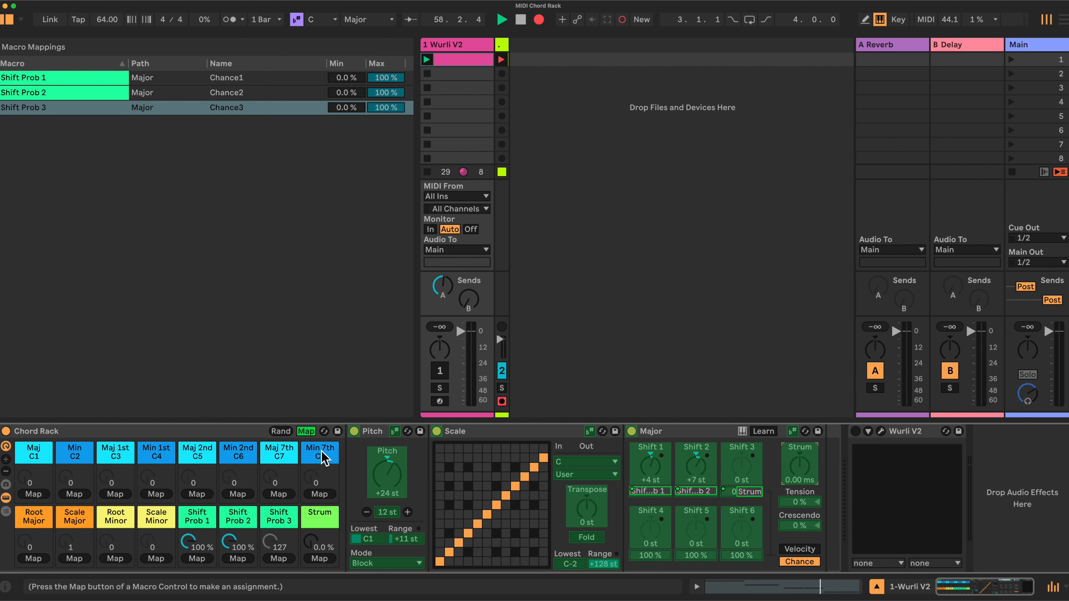
{"action": "left_click", "coordinate": [308, 434]}
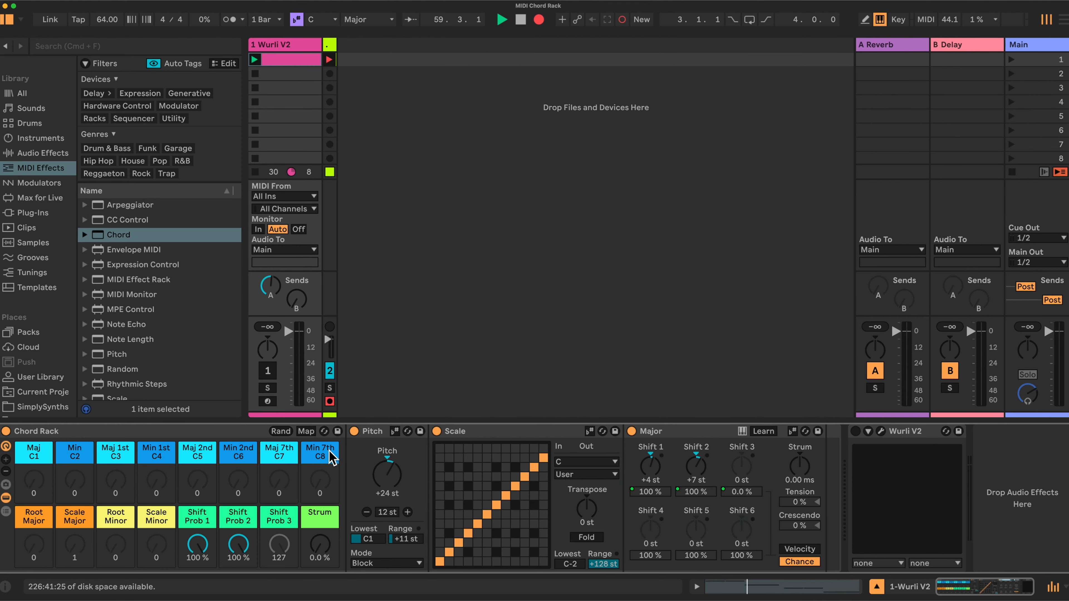
Show the Chord Rack's chain list and rename its chain as Major.
{"action": "left_click", "coordinate": [6, 511]}
{"action": "right_click", "coordinate": [393, 471]}
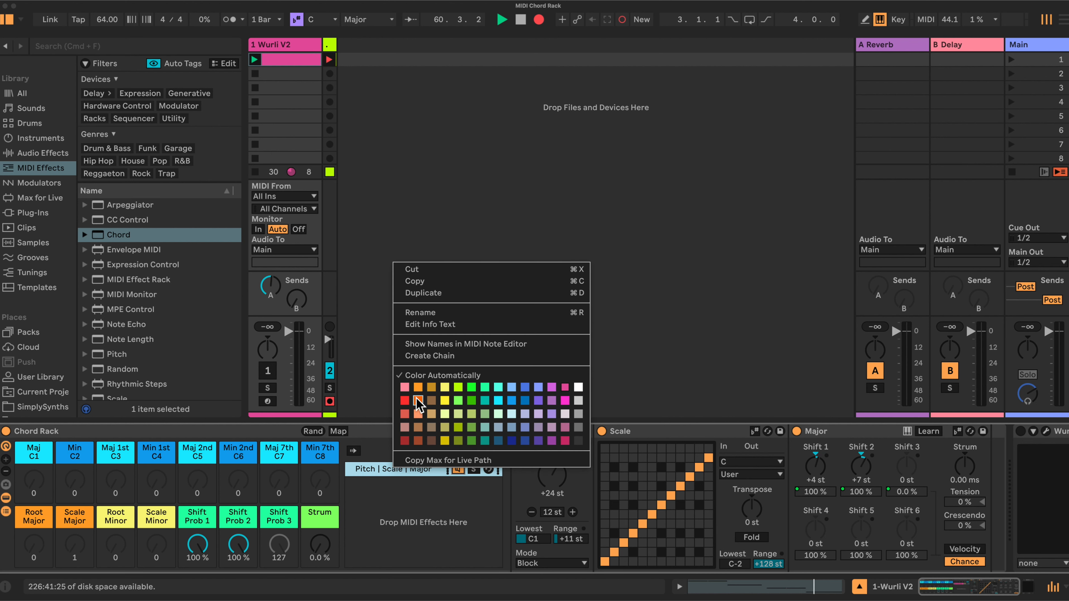
{"action": "left_click", "coordinate": [415, 312]}
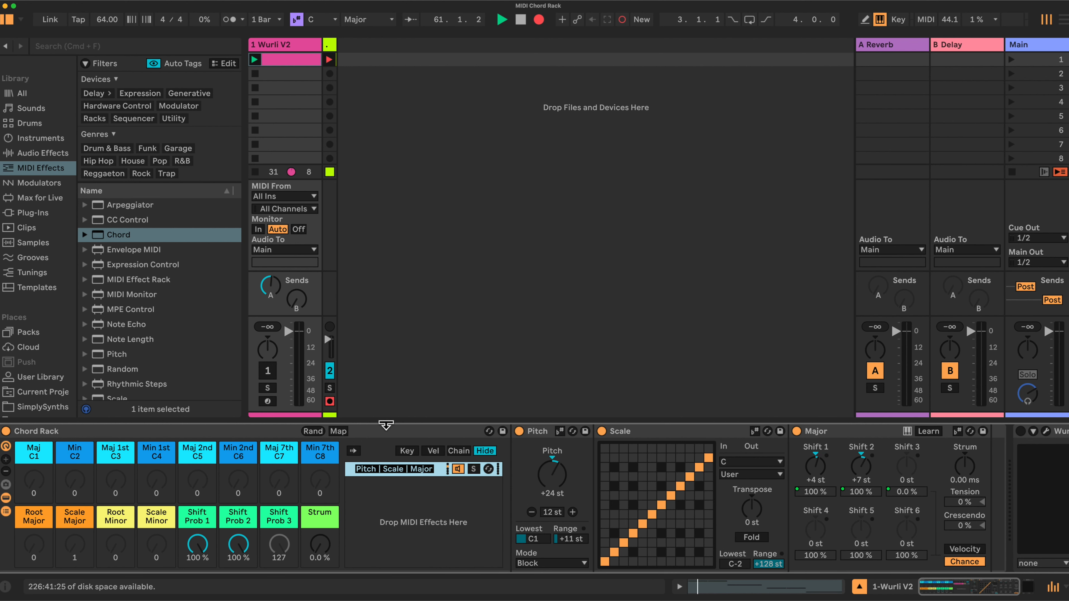
{"action": "type", "text": "Major"}
{"action": "key", "text": "Return"}
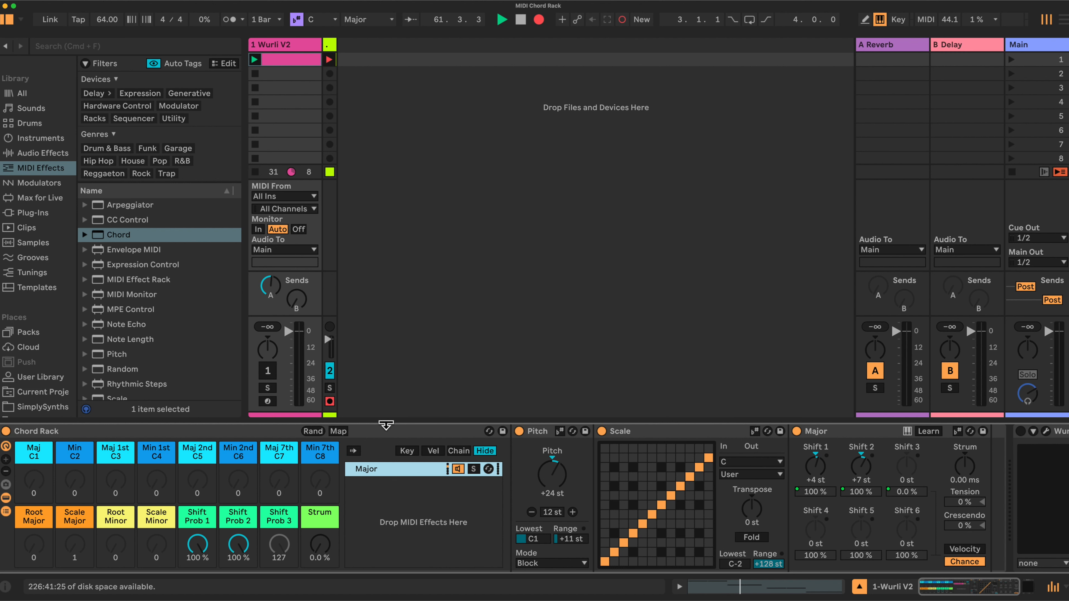
Duplicate the Major chain and rename the copy as Minor.
{"action": "right_click", "coordinate": [394, 472]}
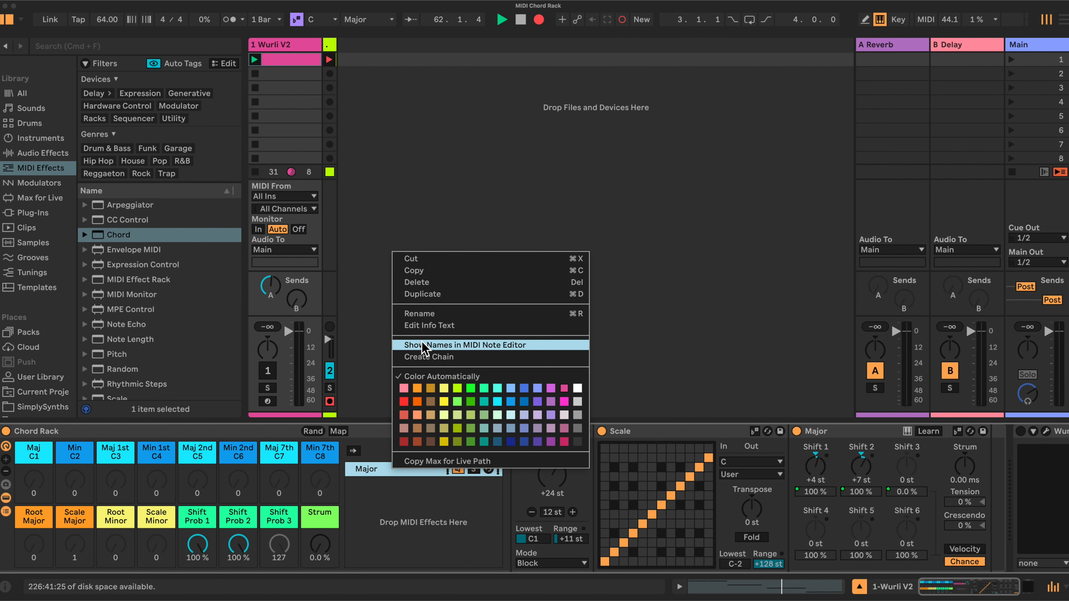
{"action": "left_click", "coordinate": [421, 294]}
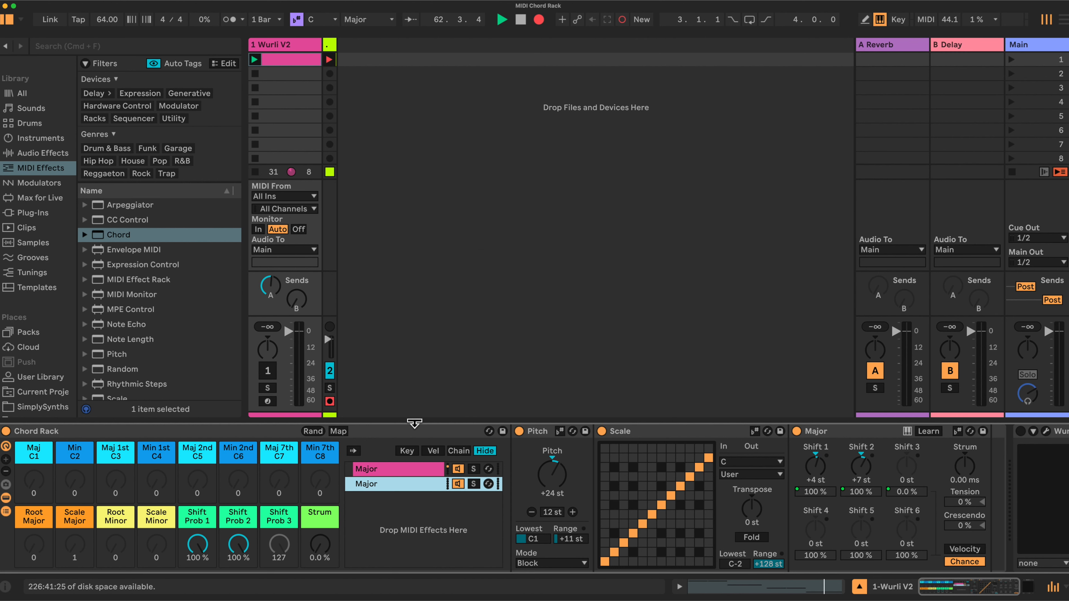
{"action": "right_click", "coordinate": [373, 489]}
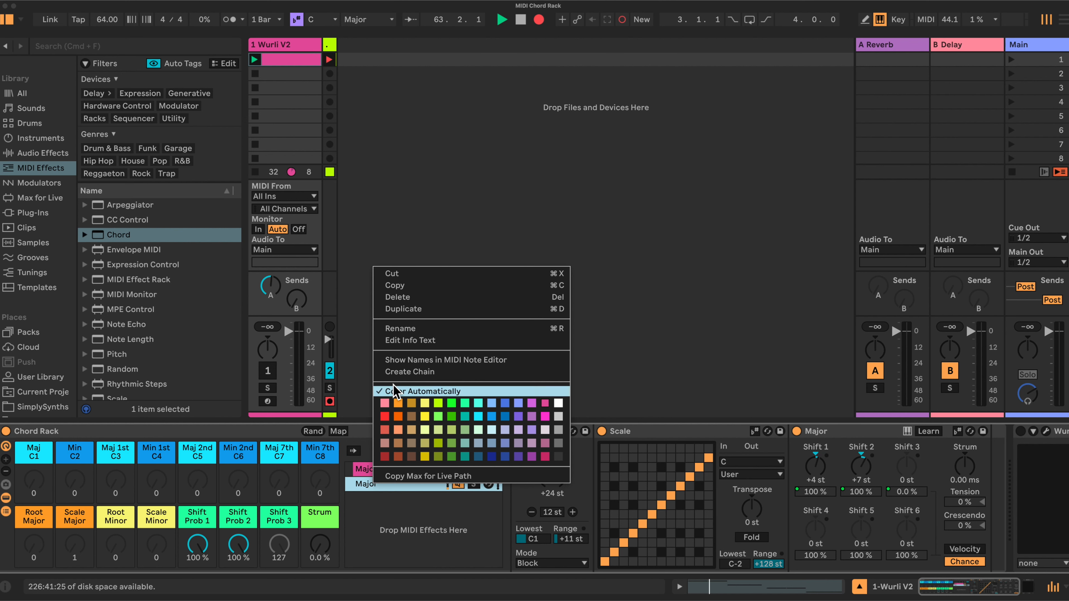
{"action": "left_click", "coordinate": [399, 329]}
{"action": "type", "text": "Min"}
{"action": "key", "text": "Return"}
Rename the Chord device in the Minor chain as Minor.
{"action": "right_click", "coordinate": [821, 433]}
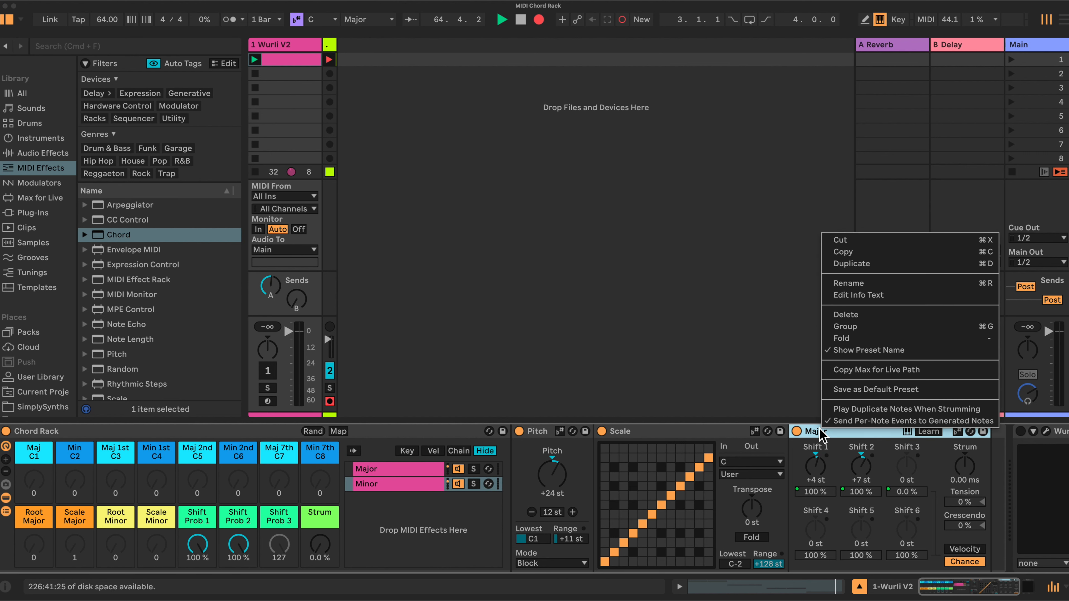
{"action": "left_click", "coordinate": [846, 287]}
{"action": "type", "text": "Min"}
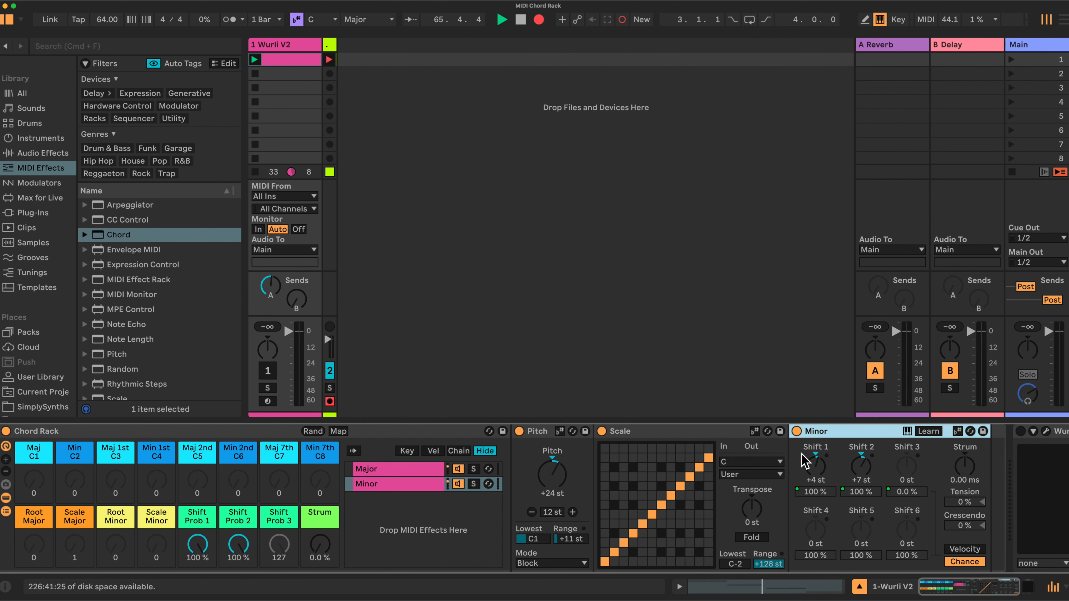
In the Minor chain, set the Chord device's Shift 1 to +3 st and the Pitch device's Lowest to C2.
{"action": "left_click", "coordinate": [819, 466]}
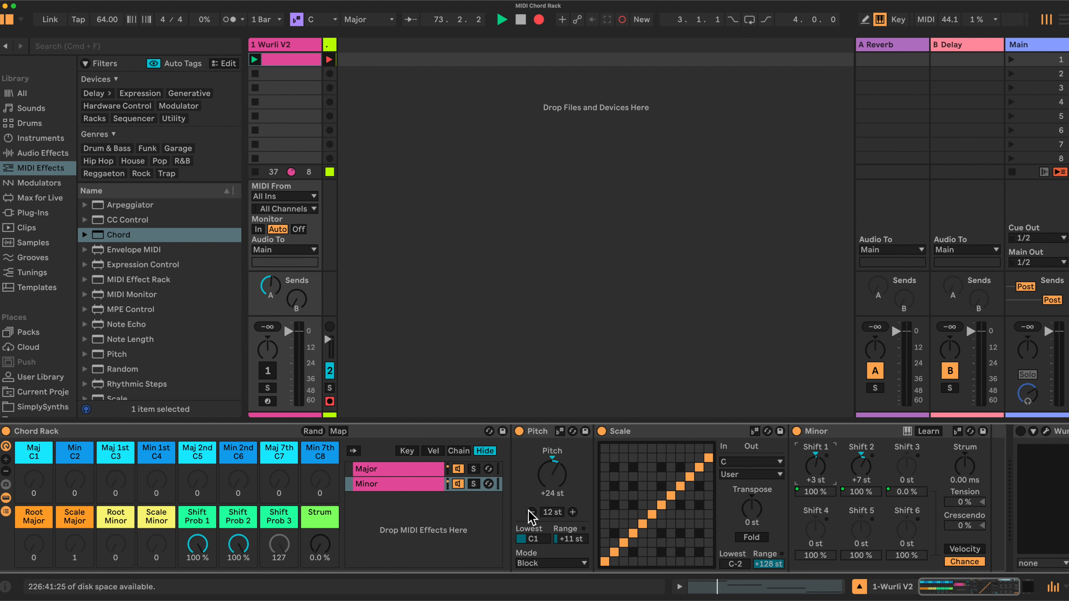
{"action": "left_click_drag", "start_coordinate": [539, 538], "coordinate": [538, 525]}
Duplicate the Major and Minor chains together three times to make eight chains.
{"action": "left_click", "coordinate": [399, 474]}
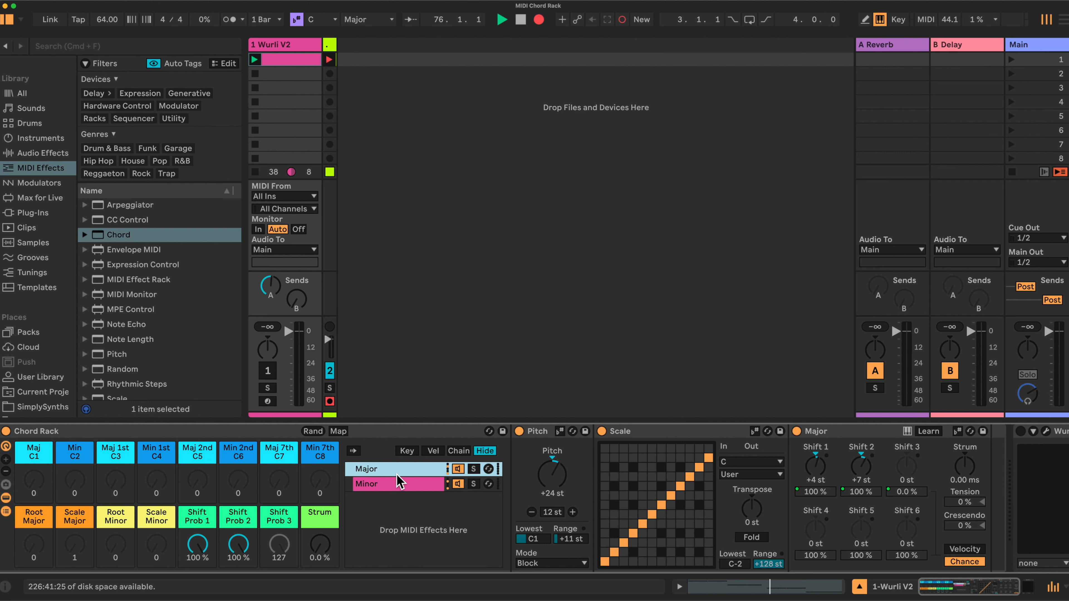
{"action": "left_click", "coordinate": [396, 479], "text": "shift"}
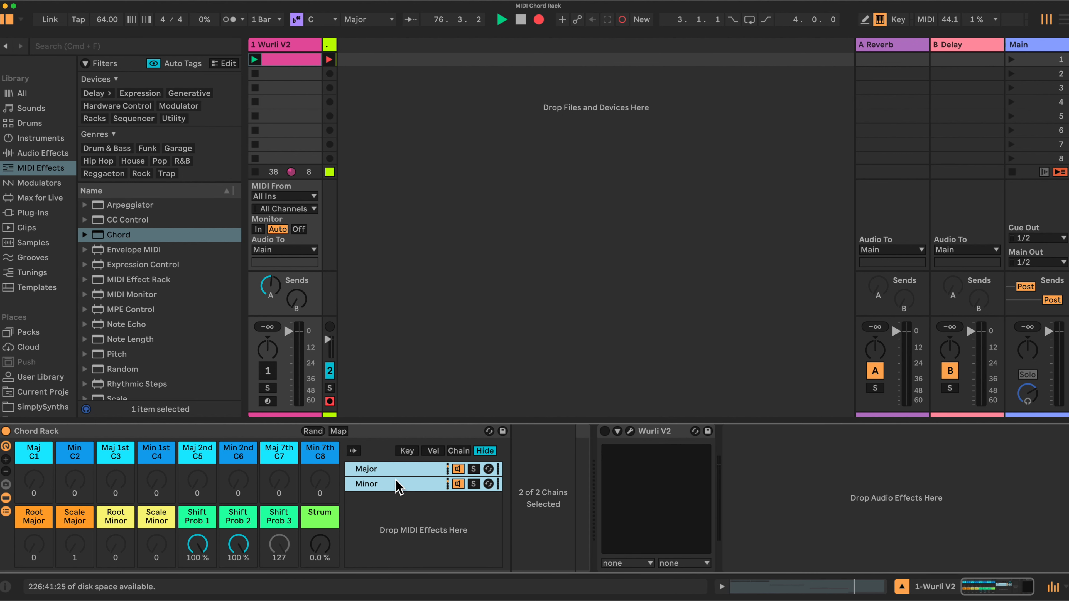
{"action": "right_click", "coordinate": [396, 480]}
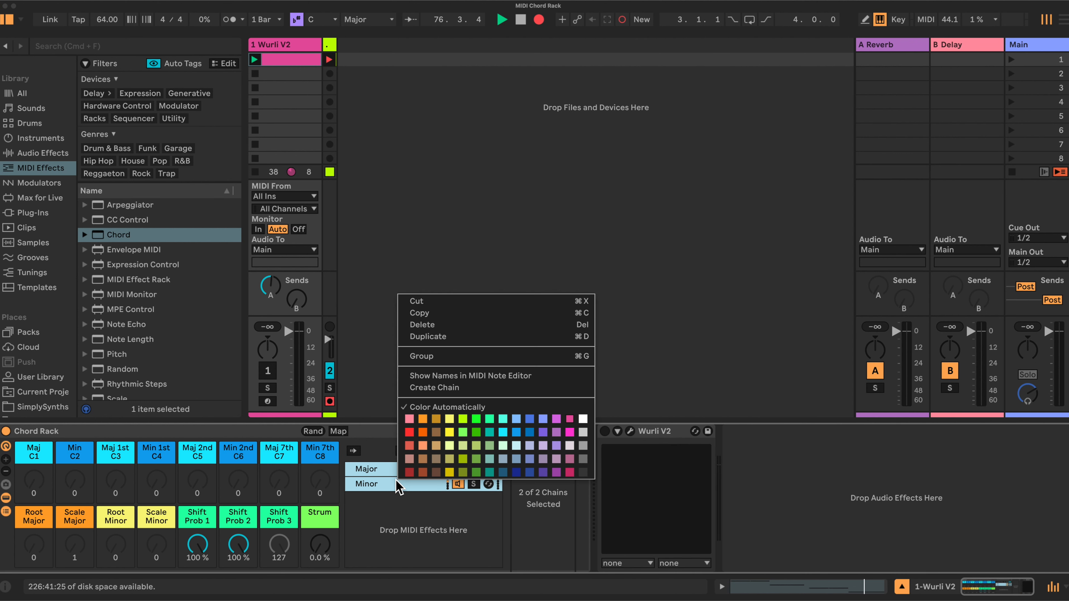
{"action": "left_click", "coordinate": [440, 337]}
{"action": "right_click", "coordinate": [398, 497]}
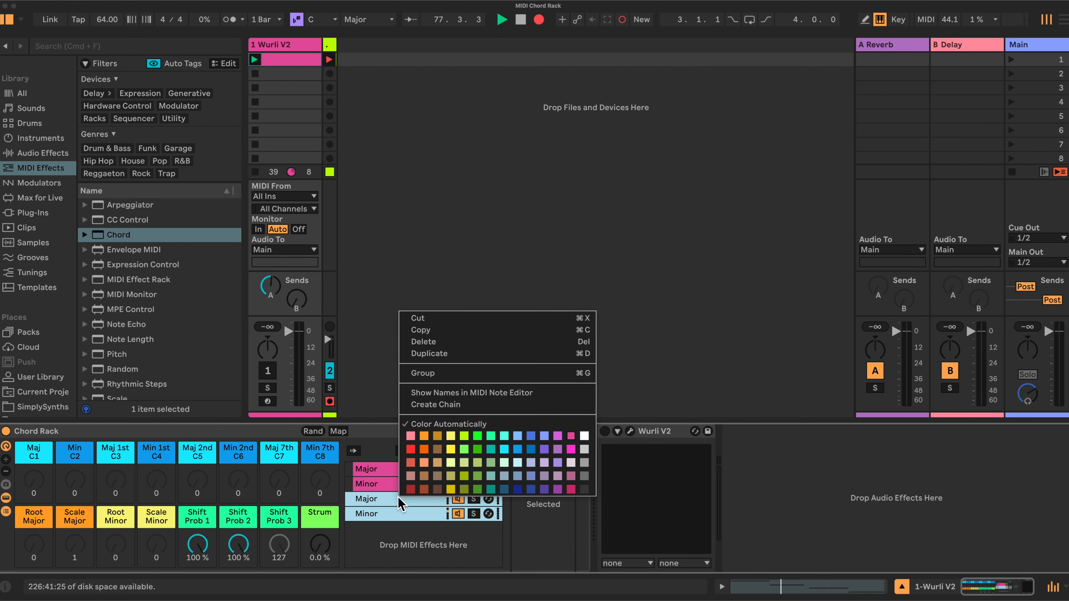
{"action": "left_click", "coordinate": [433, 353]}
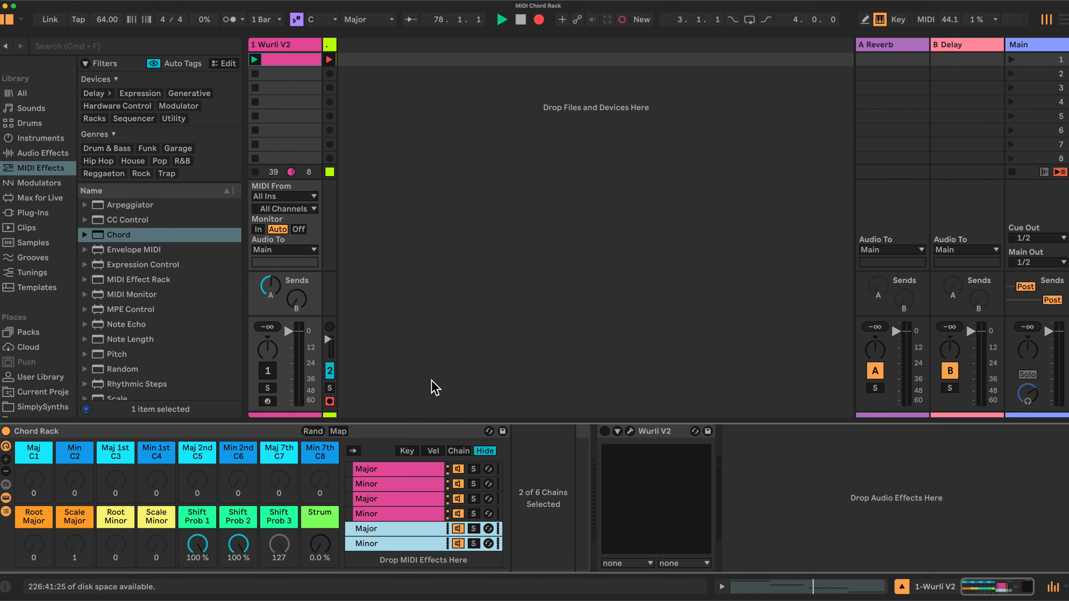
{"action": "right_click", "coordinate": [388, 522]}
{"action": "left_click", "coordinate": [407, 386]}
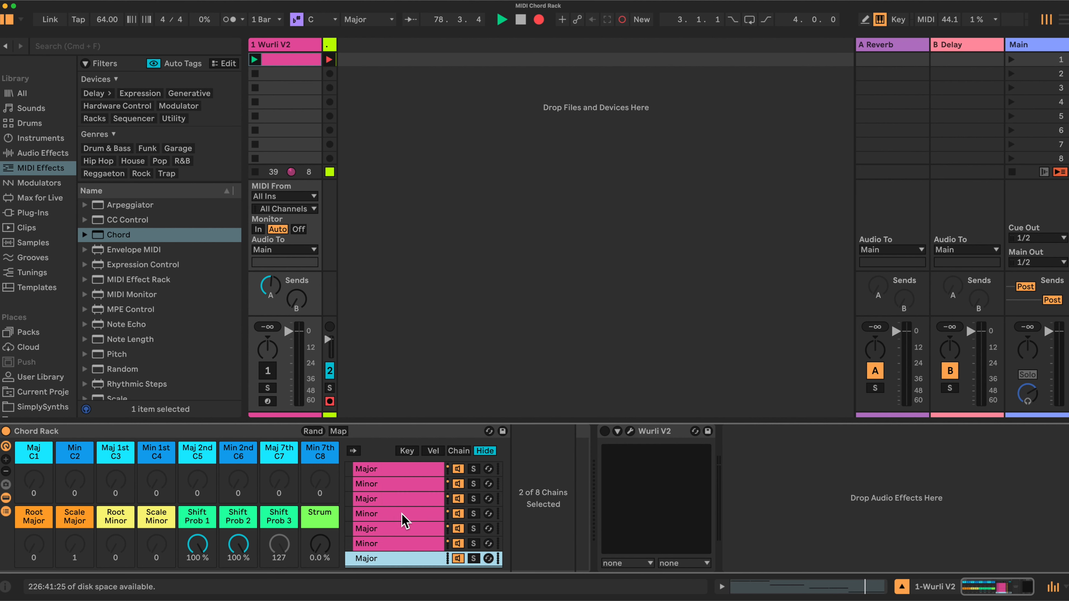
Rename the third chain as Major 1st Inv and the fourth chain as Minor 1st Inv.
{"action": "left_click", "coordinate": [399, 498]}
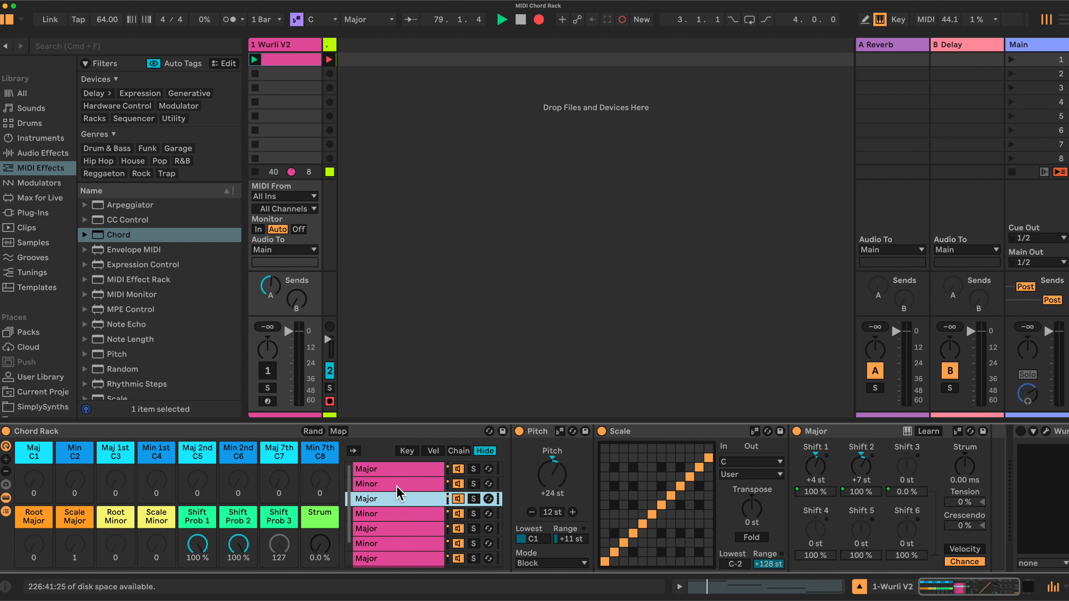
{"action": "scroll", "coordinate": [397, 549], "scroll_direction": "down", "scroll_amount": 2}
{"action": "scroll", "coordinate": [398, 549], "scroll_direction": "up", "scroll_amount": 2}
{"action": "left_click", "coordinate": [390, 468]}
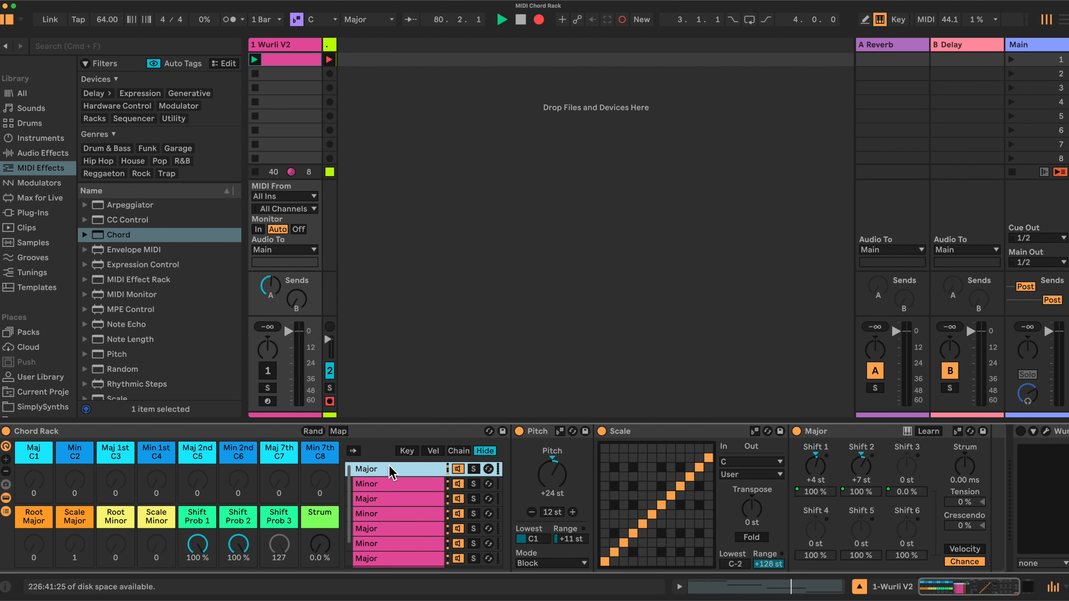
{"action": "left_click", "coordinate": [393, 484]}
{"action": "left_click", "coordinate": [393, 499]}
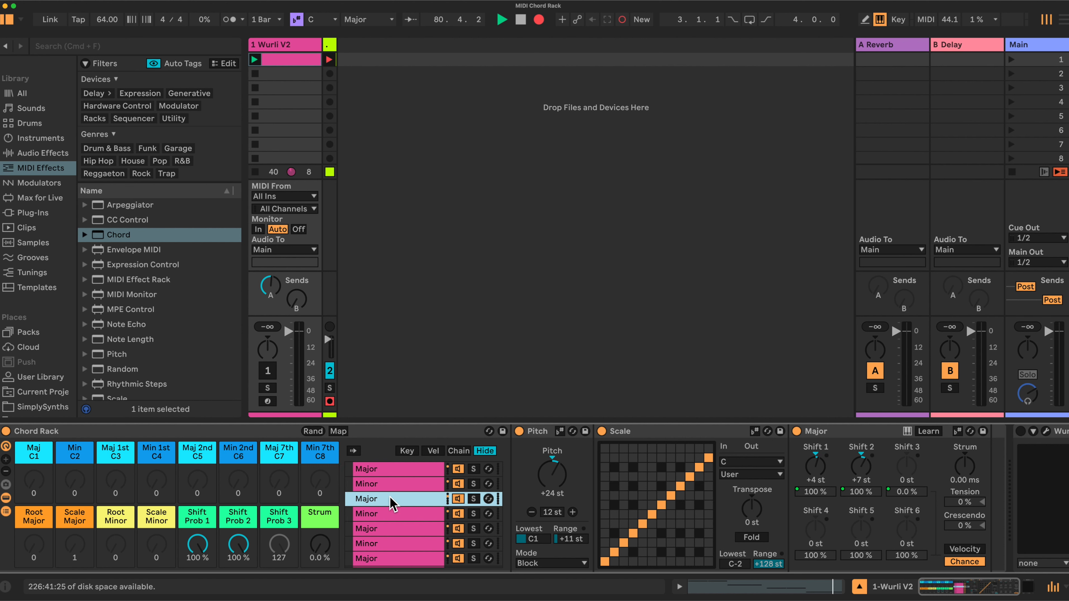
{"action": "right_click", "coordinate": [393, 499]}
{"action": "left_click", "coordinate": [419, 343]}
{"action": "left_click_drag", "start_coordinate": [416, 505], "coordinate": [380, 501]}
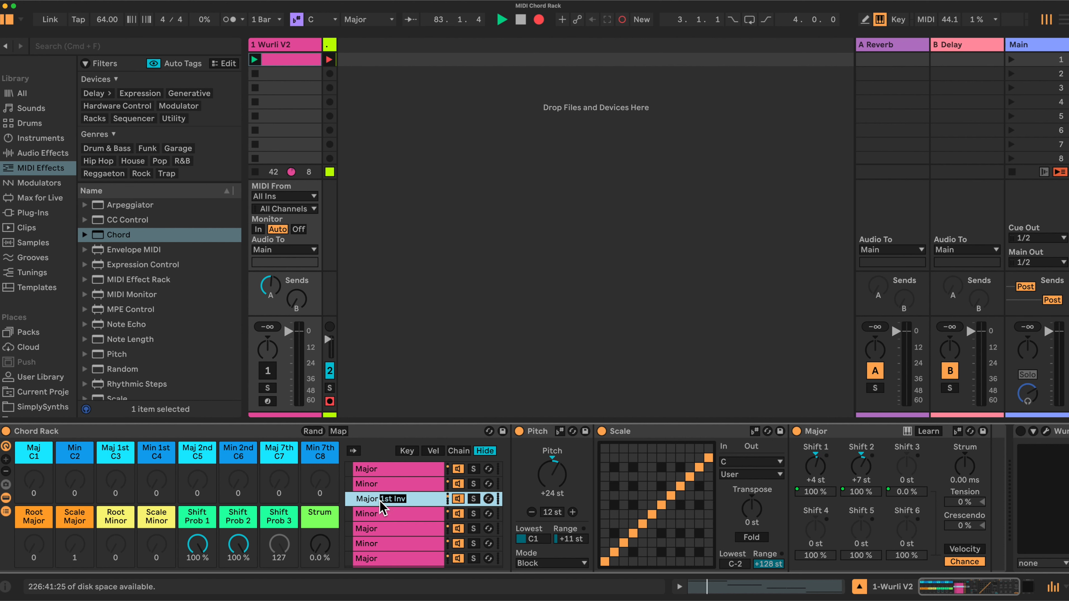
{"action": "left_click", "coordinate": [390, 513]}
{"action": "right_click", "coordinate": [390, 513]}
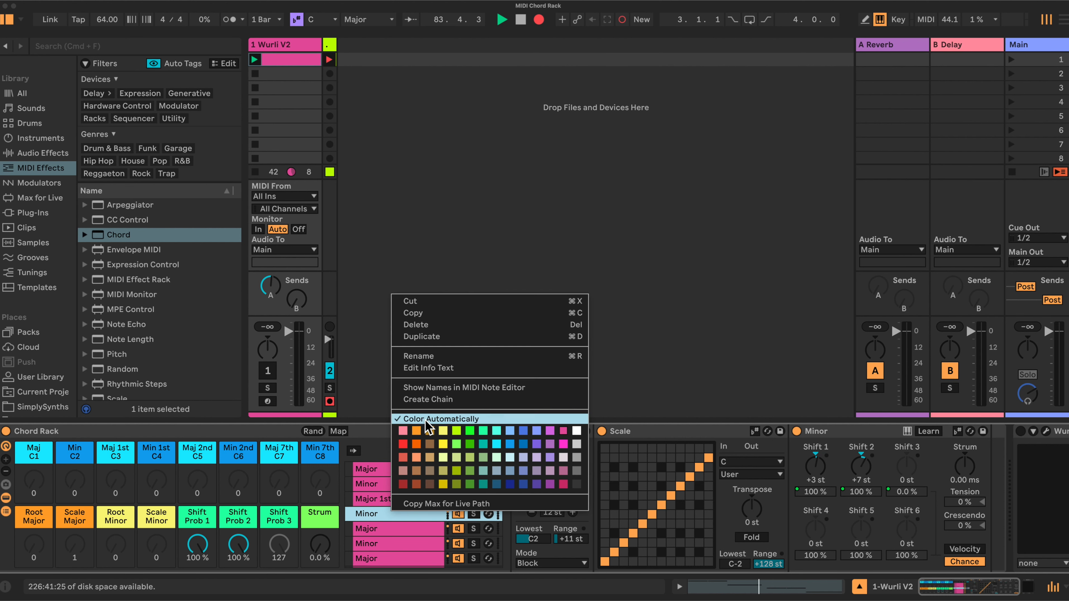
{"action": "left_click", "coordinate": [425, 356]}
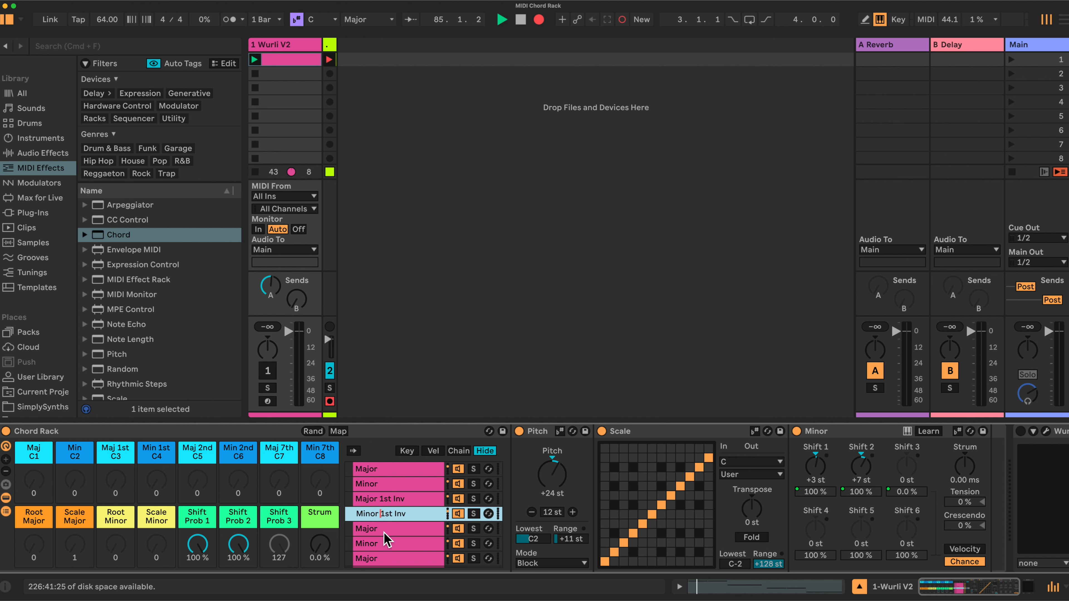
Rename the fifth chain as Major 2nd and the sixth chain as Minor 2nd.
{"action": "left_click", "coordinate": [380, 527]}
{"action": "right_click", "coordinate": [384, 529]}
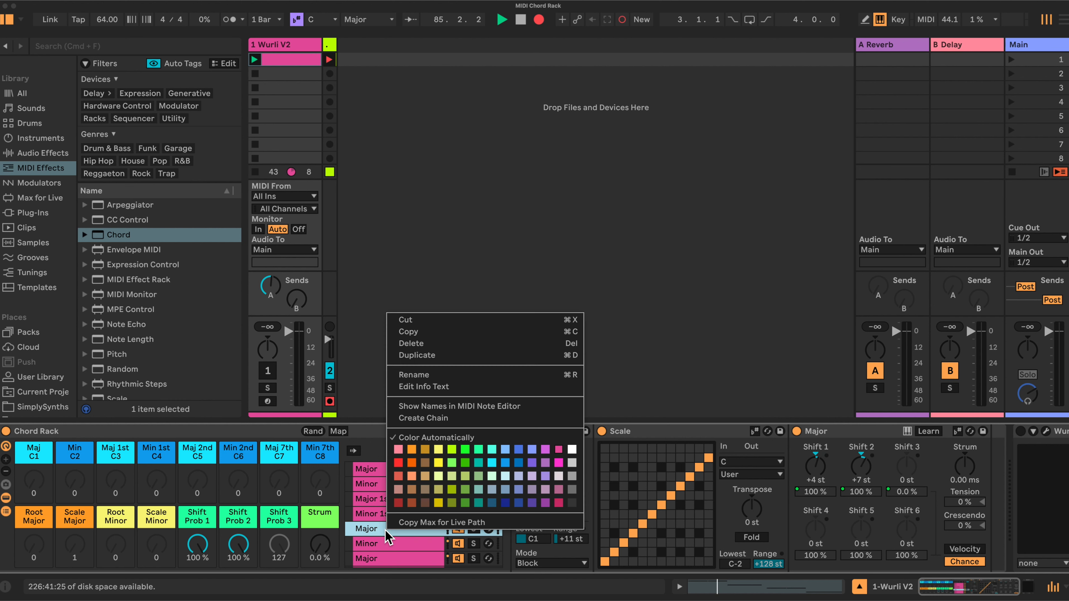
{"action": "left_click", "coordinate": [420, 377]}
{"action": "type", "text": "2nd"}
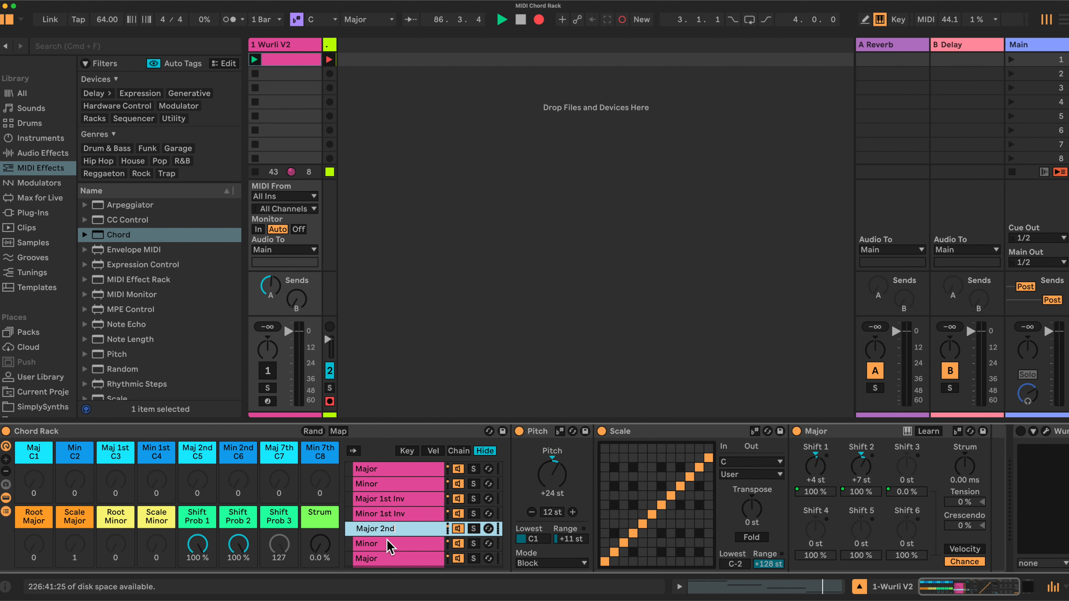
{"action": "left_click", "coordinate": [386, 541]}
{"action": "right_click", "coordinate": [386, 541]}
{"action": "left_click", "coordinate": [414, 384]}
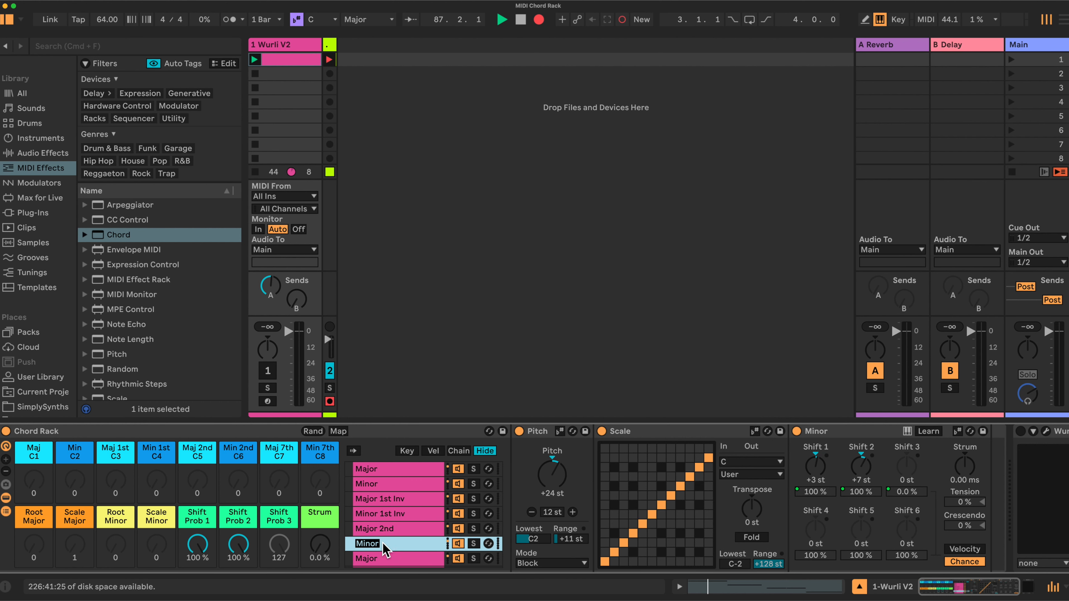
{"action": "type", "text": "2nd"}
Rename the seventh chain as Major 7 and edit the name of the last Minor chain.
{"action": "left_click", "coordinate": [385, 559]}
{"action": "right_click", "coordinate": [392, 562]}
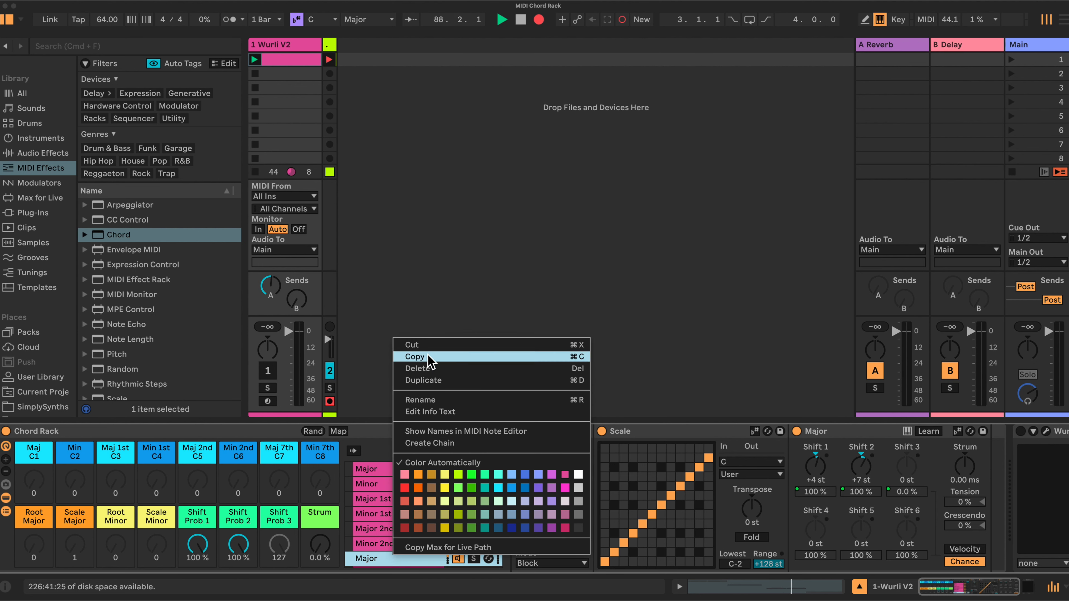
{"action": "left_click", "coordinate": [421, 399]}
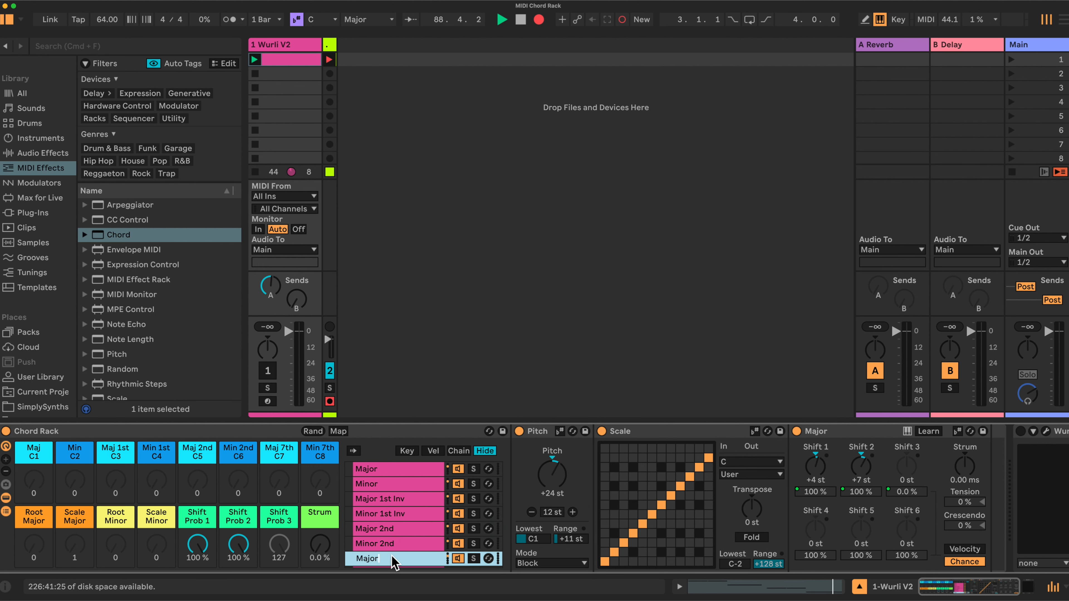
{"action": "type", "text": "7"}
{"action": "scroll", "coordinate": [395, 512], "scroll_direction": "down", "scroll_amount": 2}
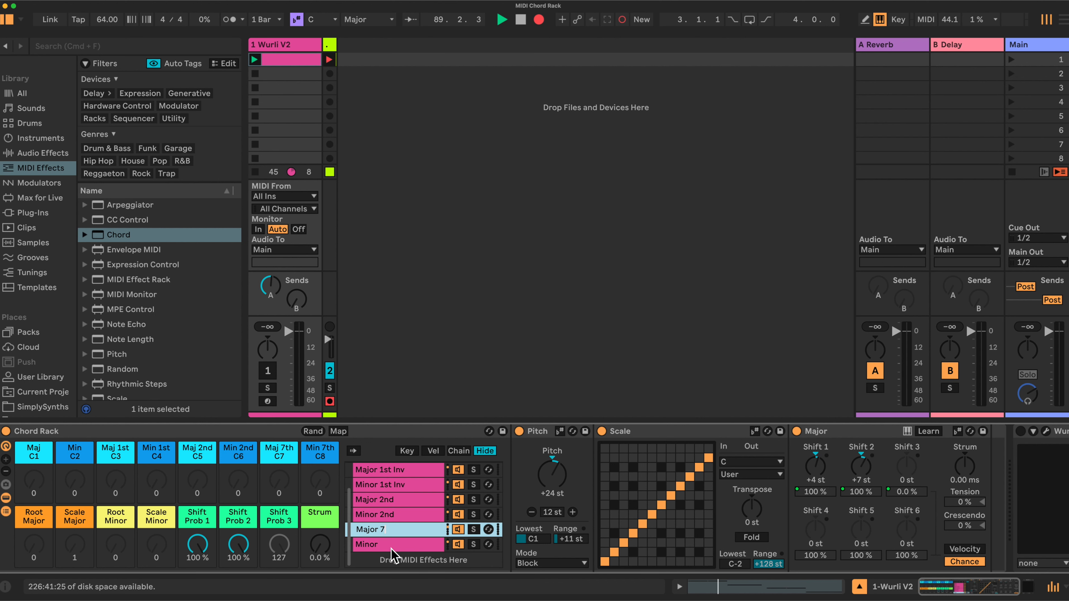
{"action": "right_click", "coordinate": [388, 547]}
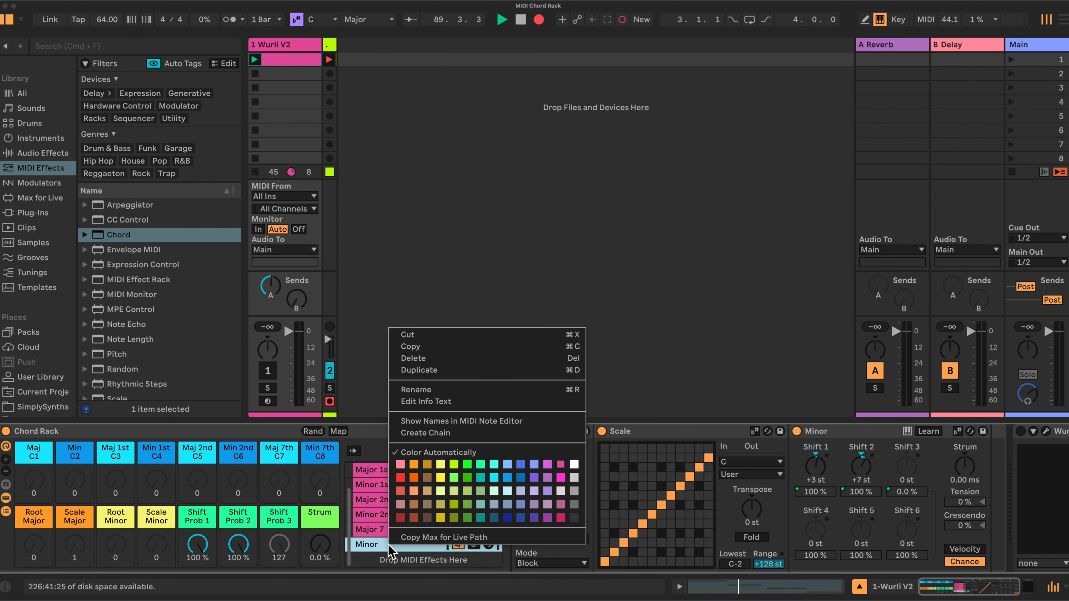
{"action": "left_click", "coordinate": [411, 388]}
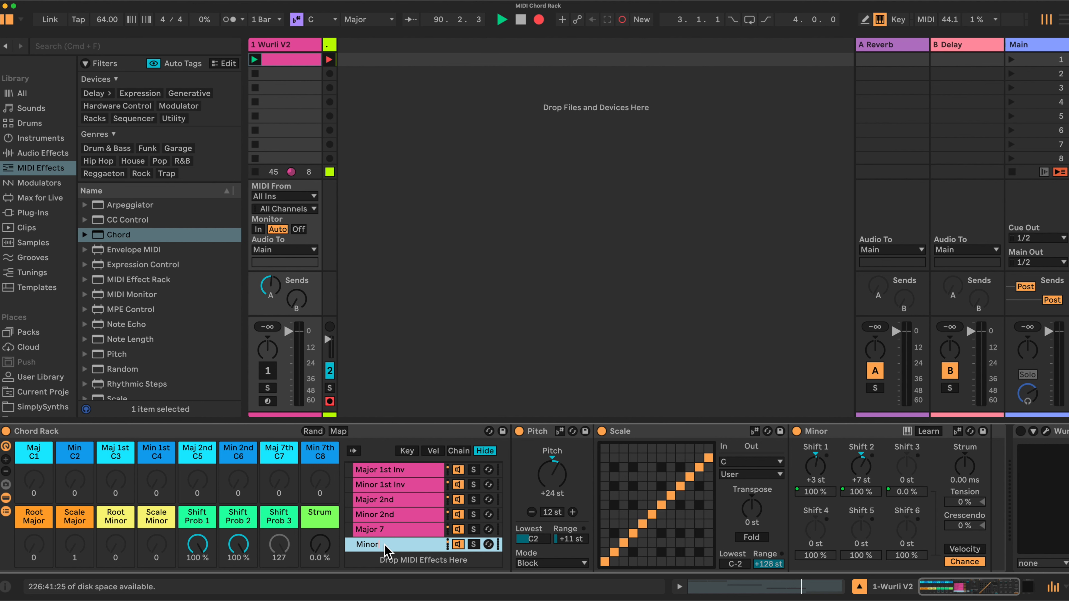
{"action": "key", "text": "Return"}
In the Major 1st Inv chain, set Pitch to -12 st with Lowest at C3 and adjust the Chord device's Shift 1 and Shift 2.
{"action": "left_click_drag", "start_coordinate": [384, 549], "coordinate": [404, 488]}
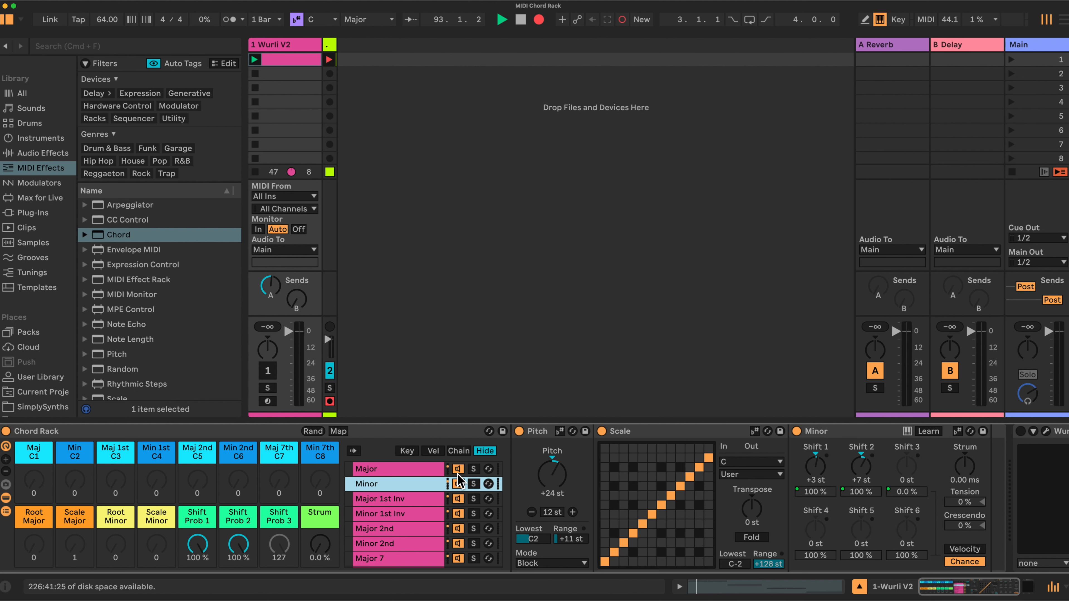
{"action": "left_click", "coordinate": [409, 501]}
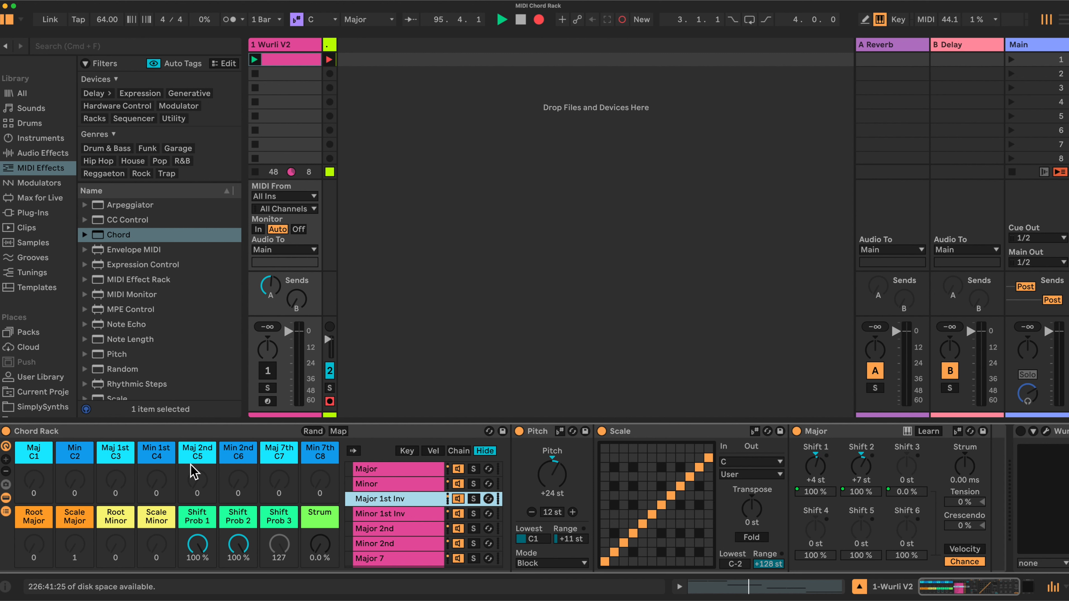
{"action": "left_click", "coordinate": [543, 541]}
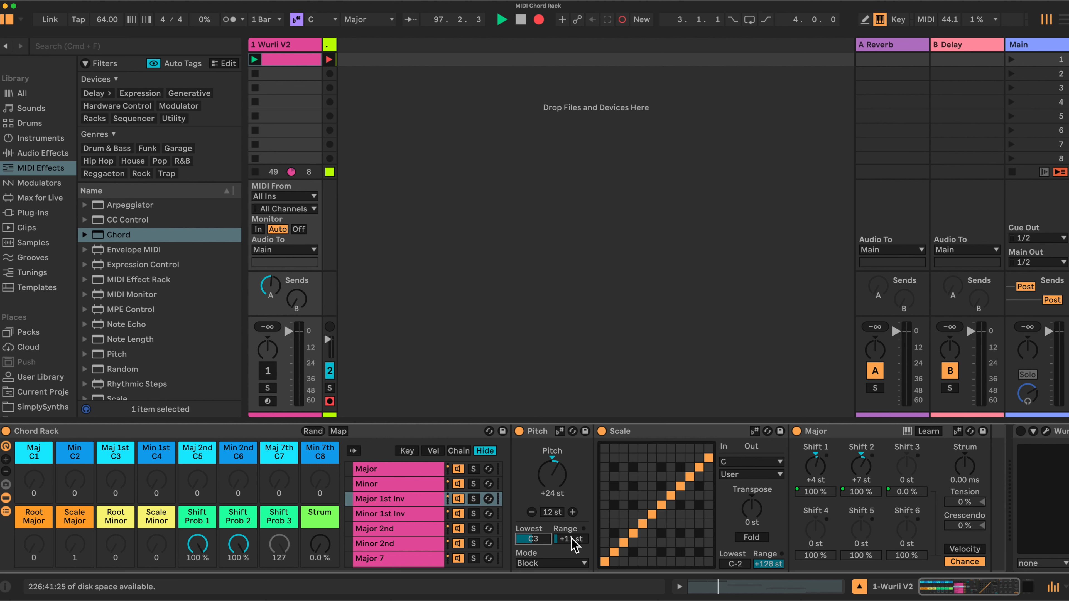
{"action": "left_click", "coordinate": [560, 478]}
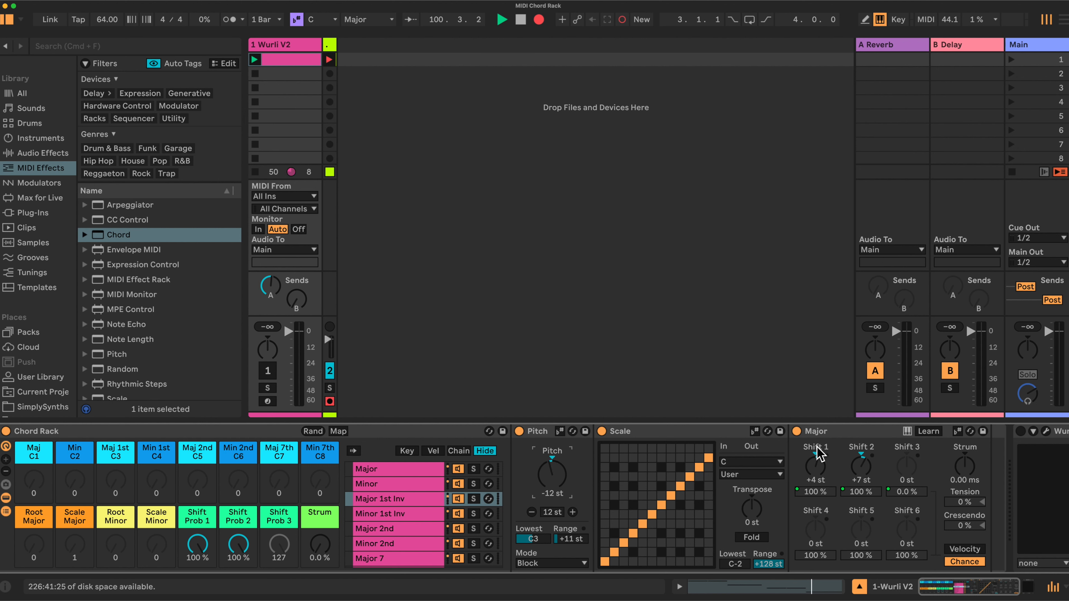
{"action": "left_click_drag", "start_coordinate": [815, 465], "coordinate": [815, 459]}
{"action": "left_click_drag", "start_coordinate": [860, 464], "coordinate": [861, 453]}
{"action": "left_click", "coordinate": [385, 515]}
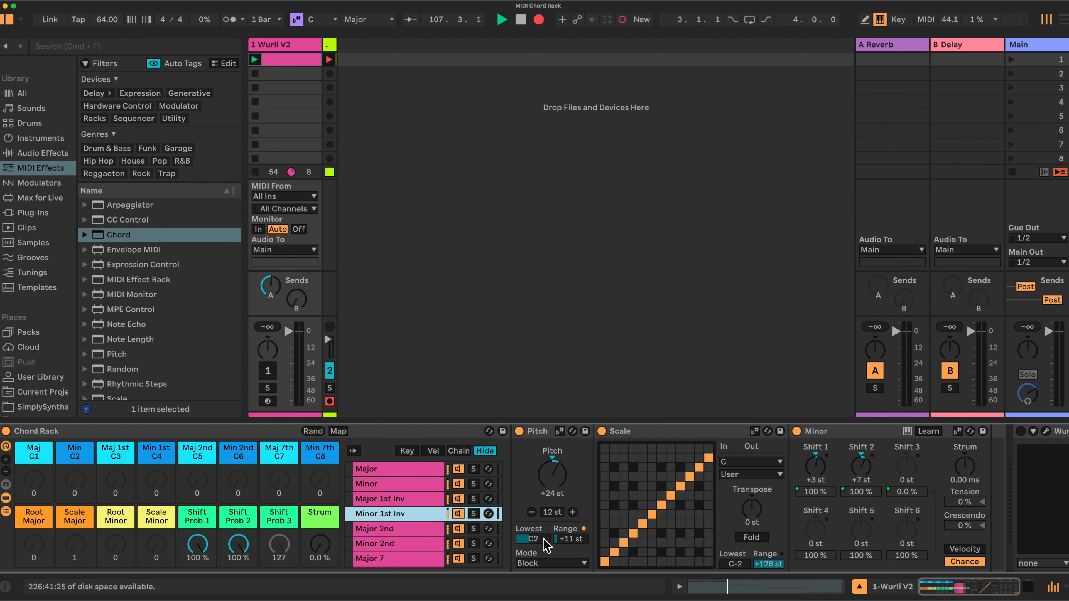
{"action": "left_click", "coordinate": [414, 530]}
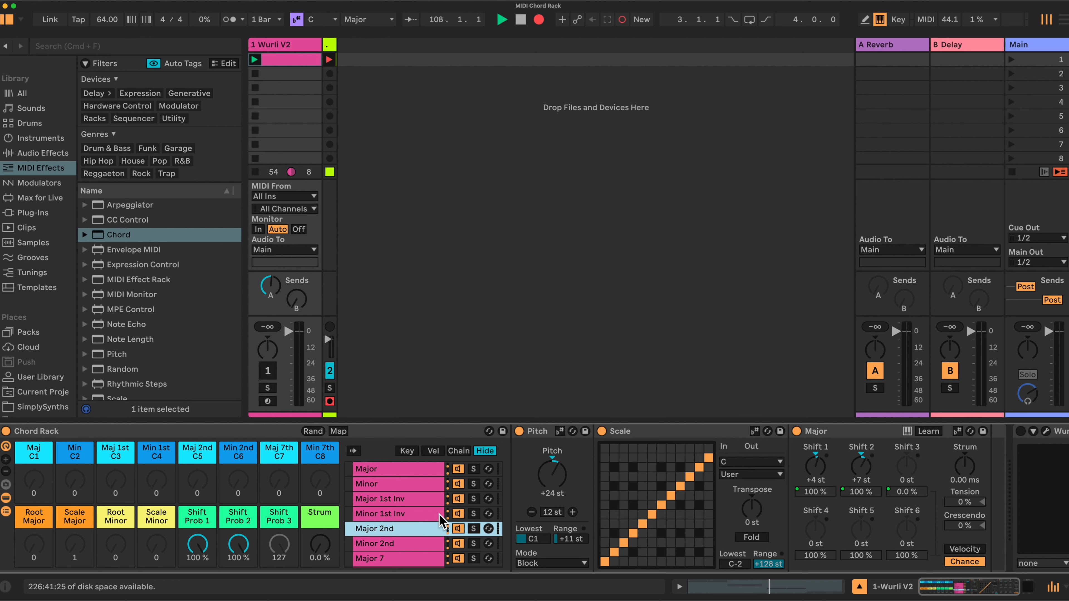
In the Major chain, map the Scale device's root note to the Root Major macro and its scale type to Scale Major.
{"action": "left_click", "coordinate": [405, 470]}
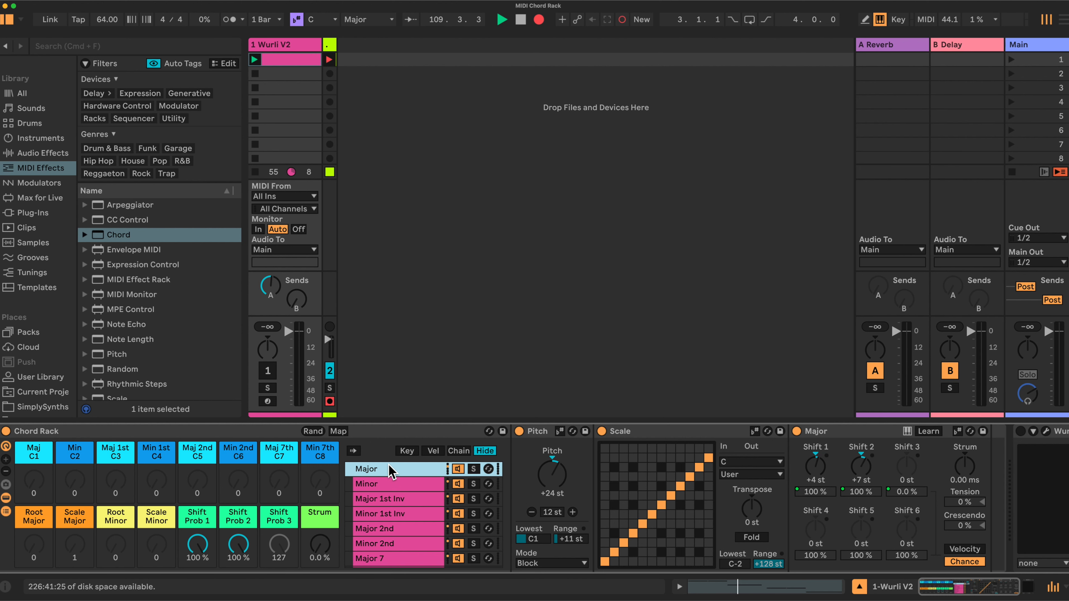
{"action": "left_click", "coordinate": [338, 431]}
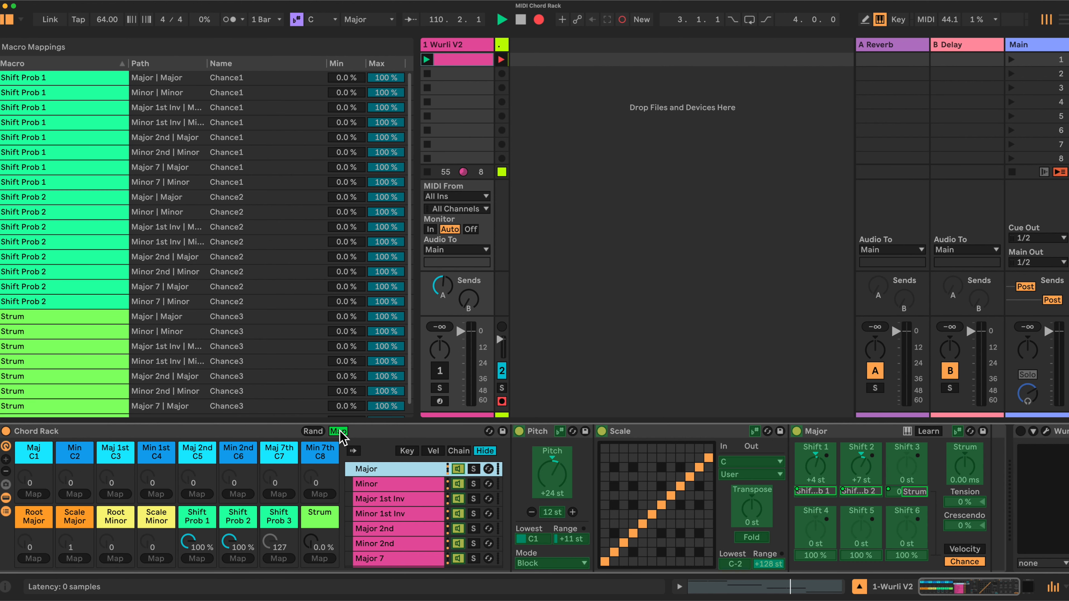
{"action": "left_click", "coordinate": [743, 460]}
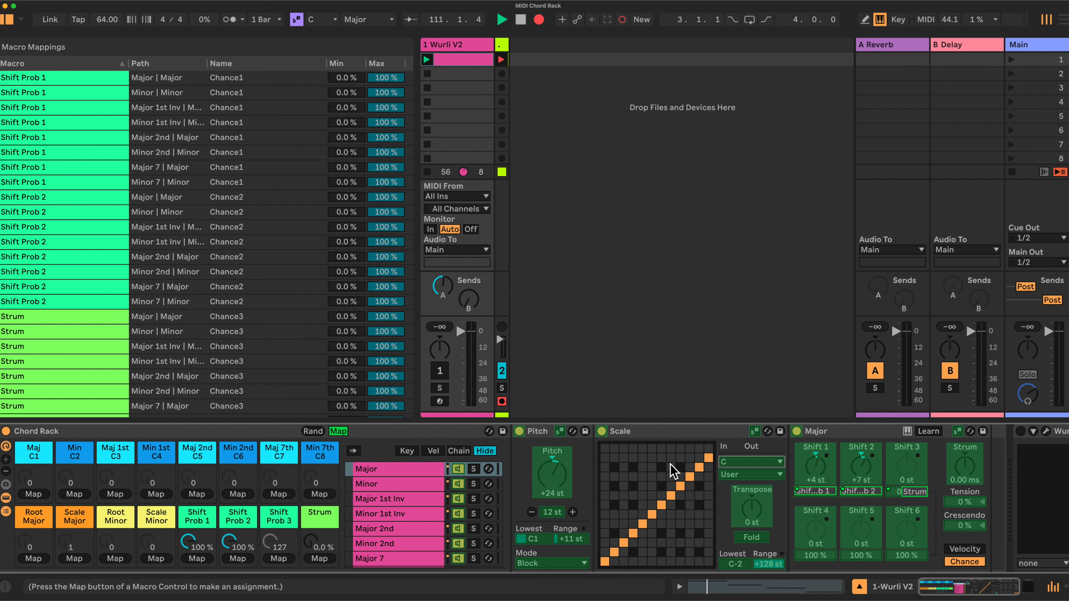
{"action": "left_click", "coordinate": [36, 561]}
{"action": "left_click", "coordinate": [740, 475]}
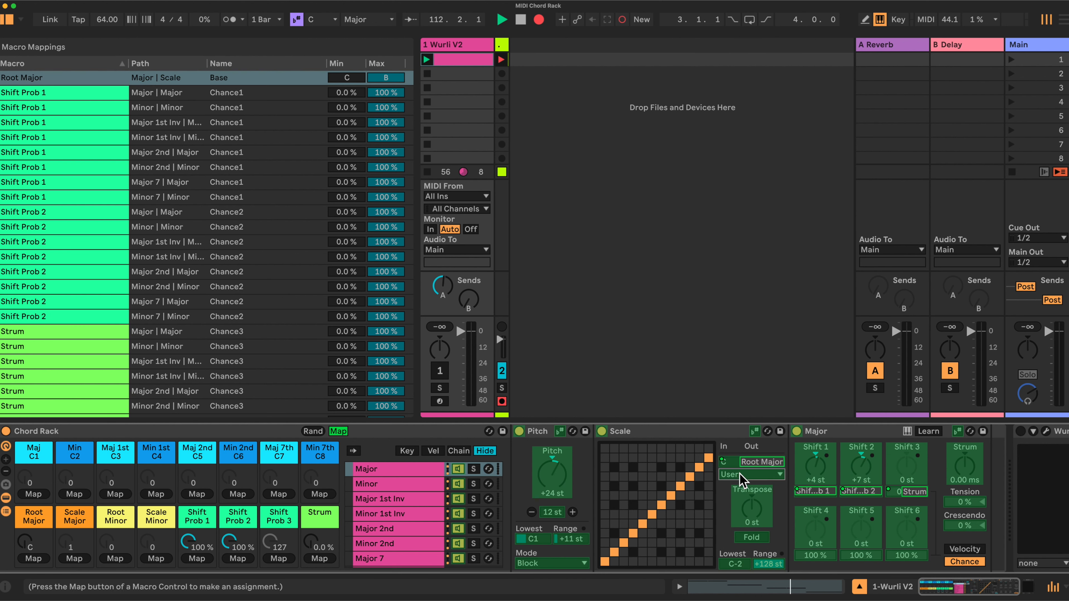
{"action": "left_click", "coordinate": [75, 559]}
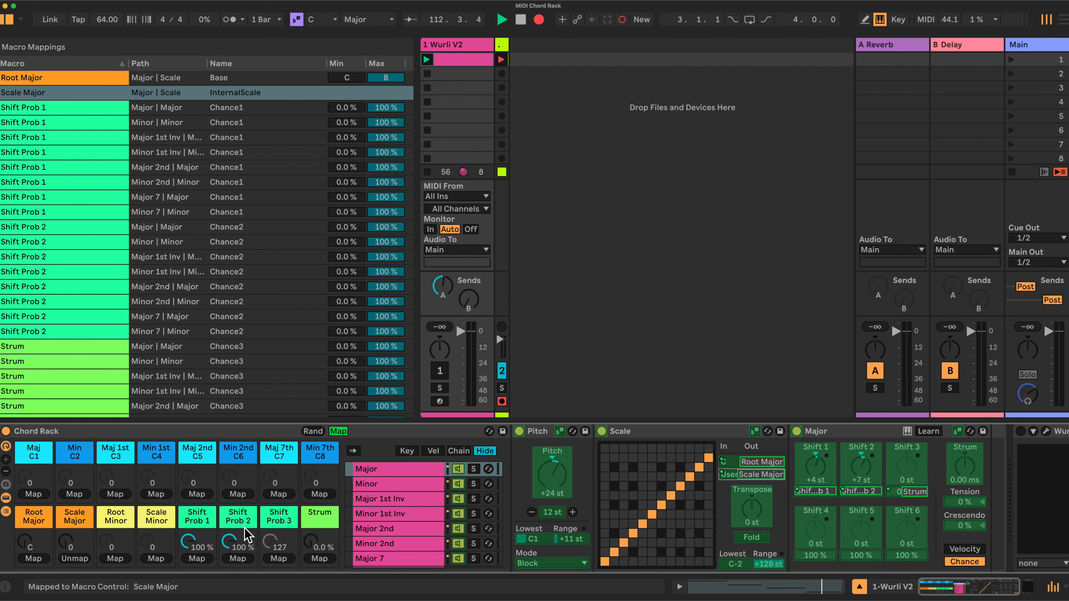
In the Minor chain, map the Scale device's root note to the Root Minor macro and its scale type to Scale Minor.
{"action": "left_click", "coordinate": [373, 484]}
{"action": "left_click", "coordinate": [739, 463]}
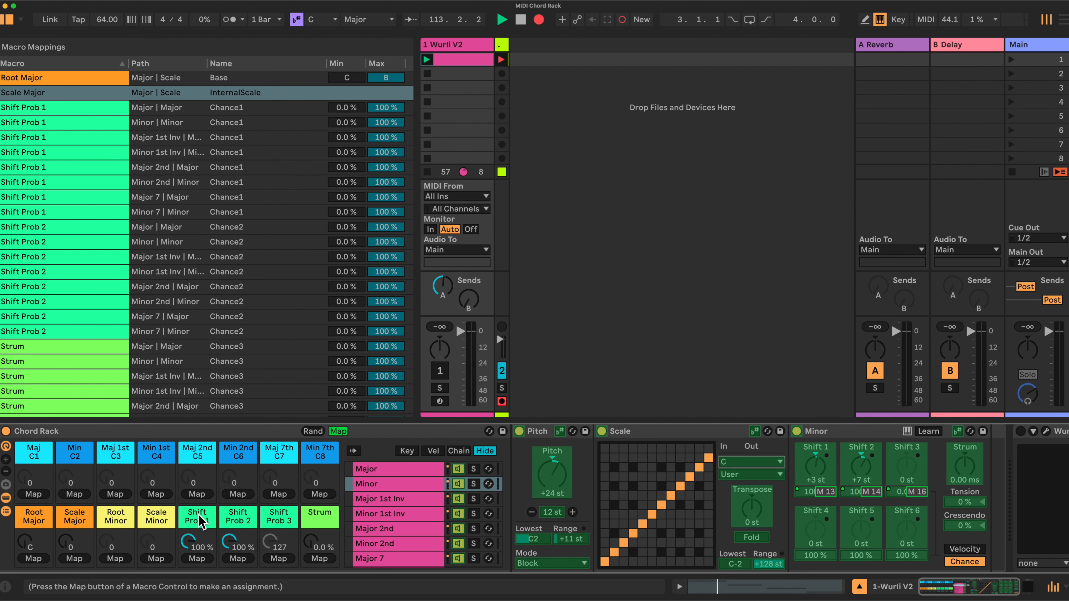
{"action": "left_click", "coordinate": [129, 560]}
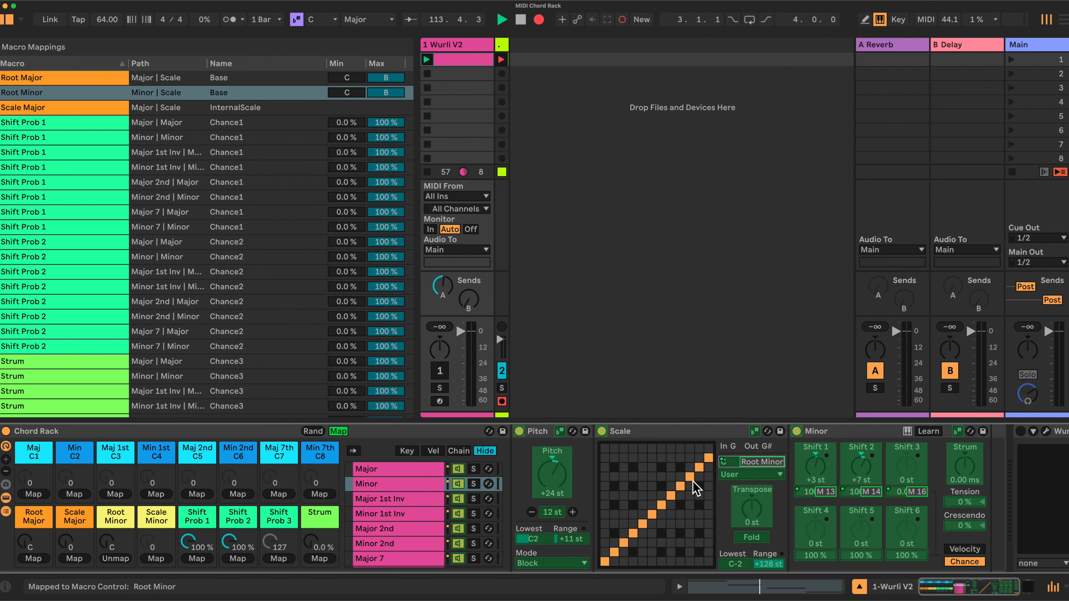
{"action": "left_click", "coordinate": [749, 475]}
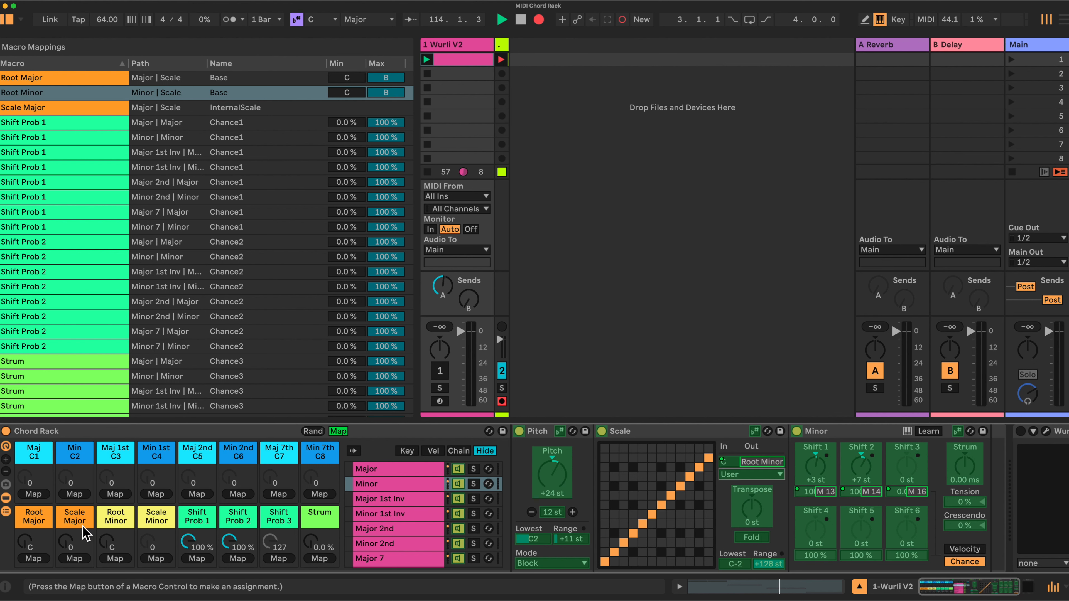
{"action": "left_click", "coordinate": [156, 559]}
In the Major 1st Inv chain, map the Scale device's root note to Root Major and its scale type to Scale Major.
{"action": "left_click", "coordinate": [388, 502]}
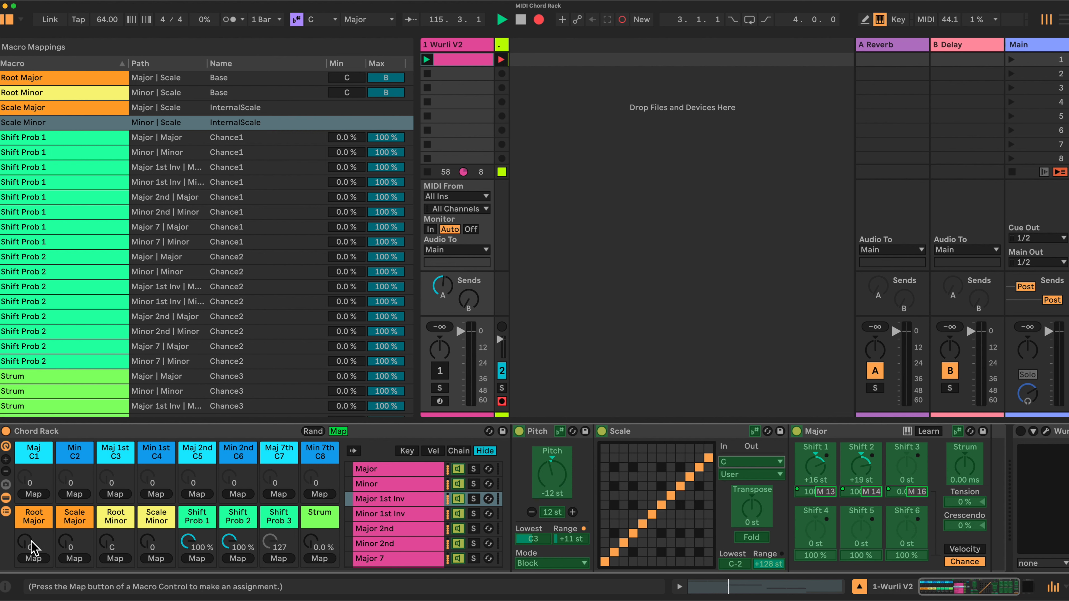
{"action": "left_click", "coordinate": [33, 559]}
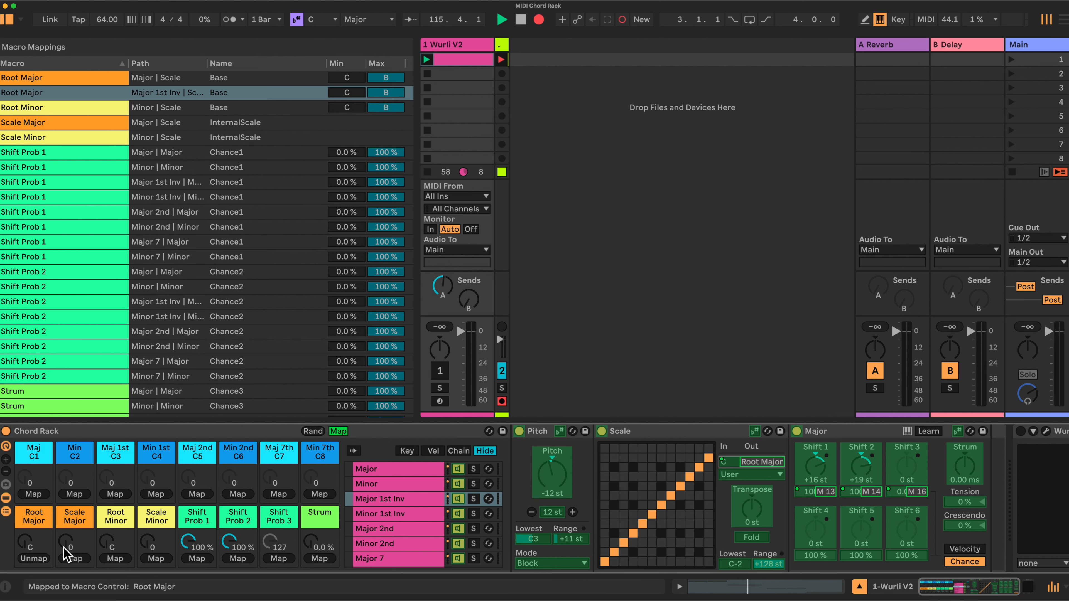
{"action": "left_click", "coordinate": [749, 475]}
{"action": "left_click", "coordinate": [74, 557]}
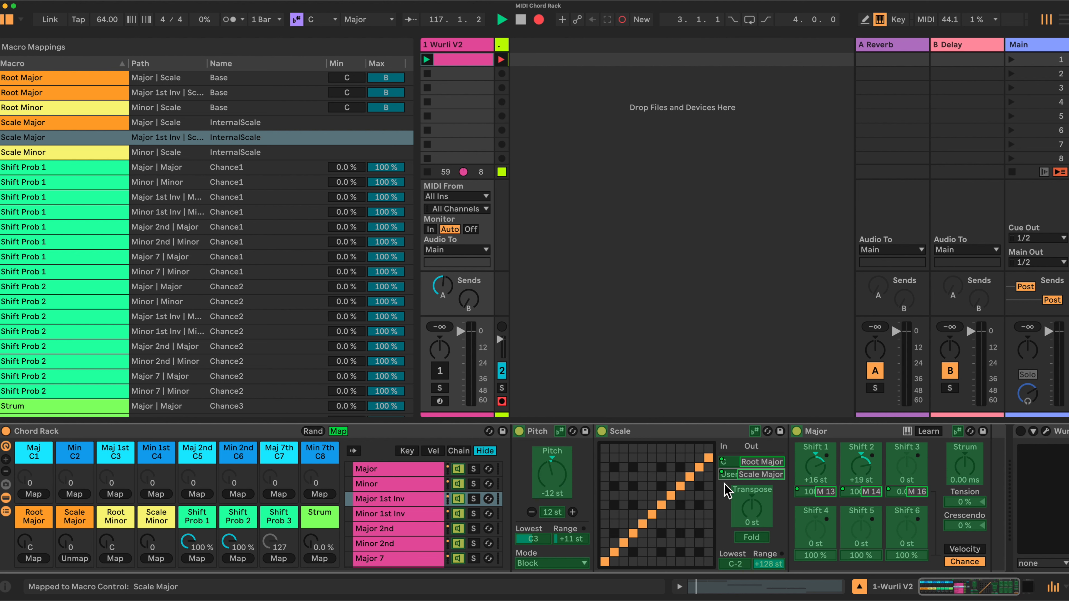
Map the Scale device's Transpose to the Maj C1 macro in the Major chain and to Min C2 in the Minor chain.
{"action": "left_click", "coordinate": [402, 474]}
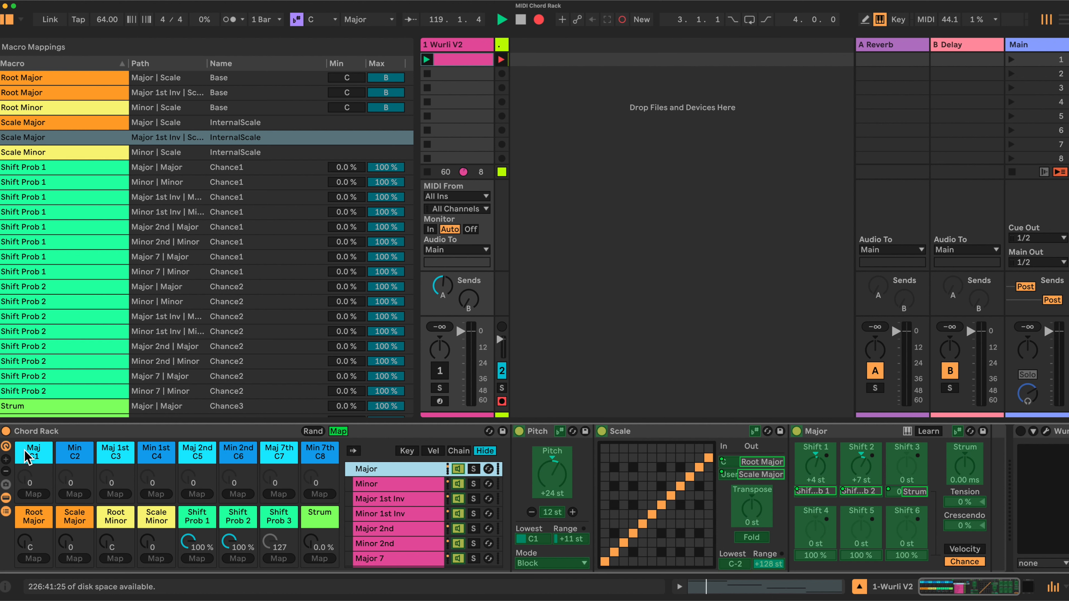
{"action": "left_click", "coordinate": [749, 509]}
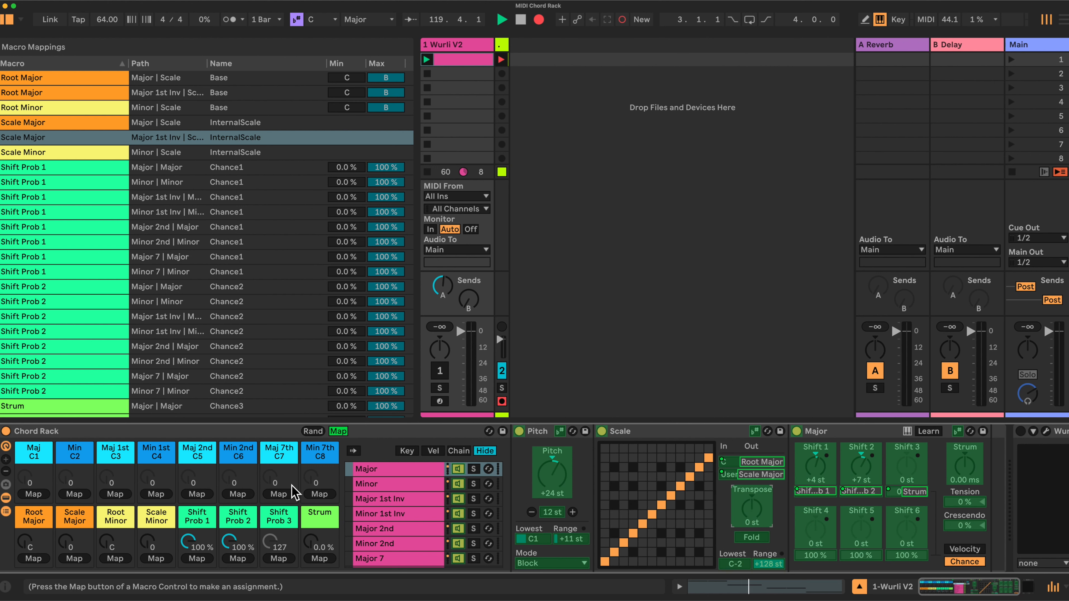
{"action": "left_click", "coordinate": [34, 495]}
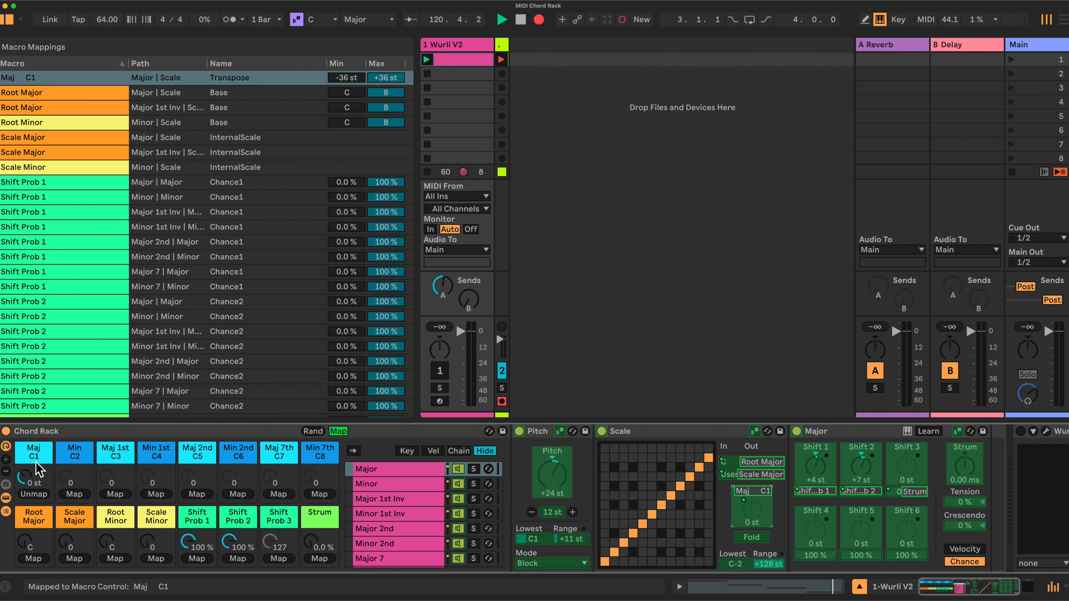
{"action": "left_click", "coordinate": [378, 485]}
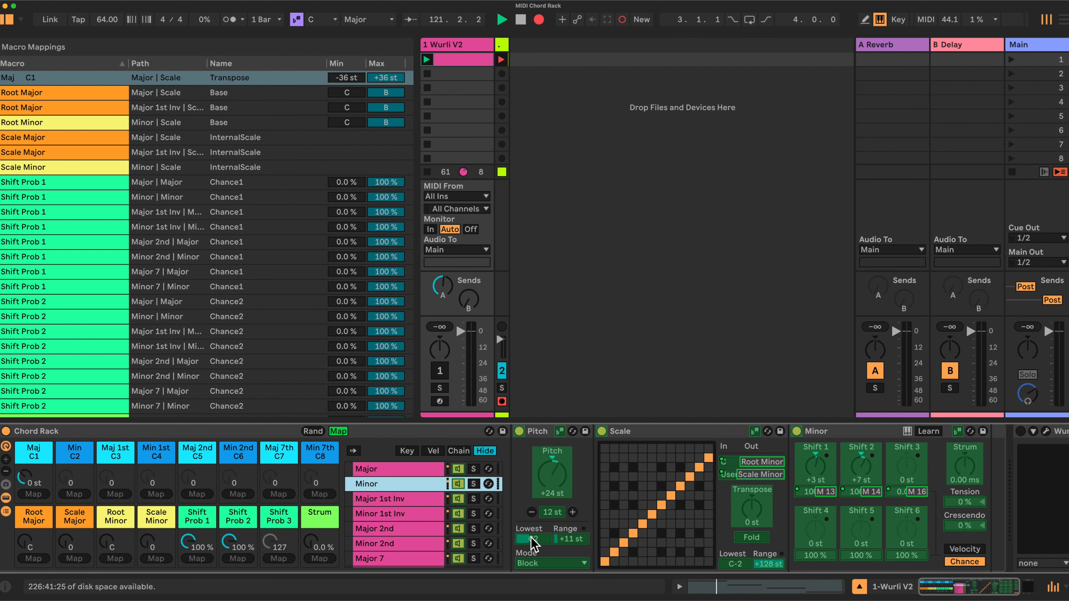
{"action": "left_click", "coordinate": [754, 511]}
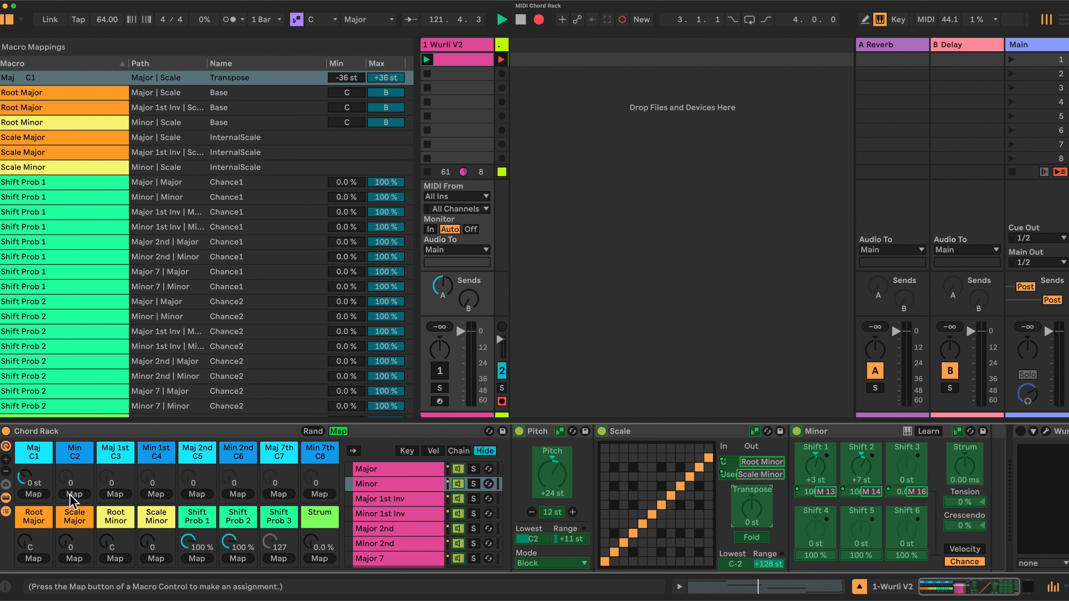
{"action": "left_click", "coordinate": [84, 496]}
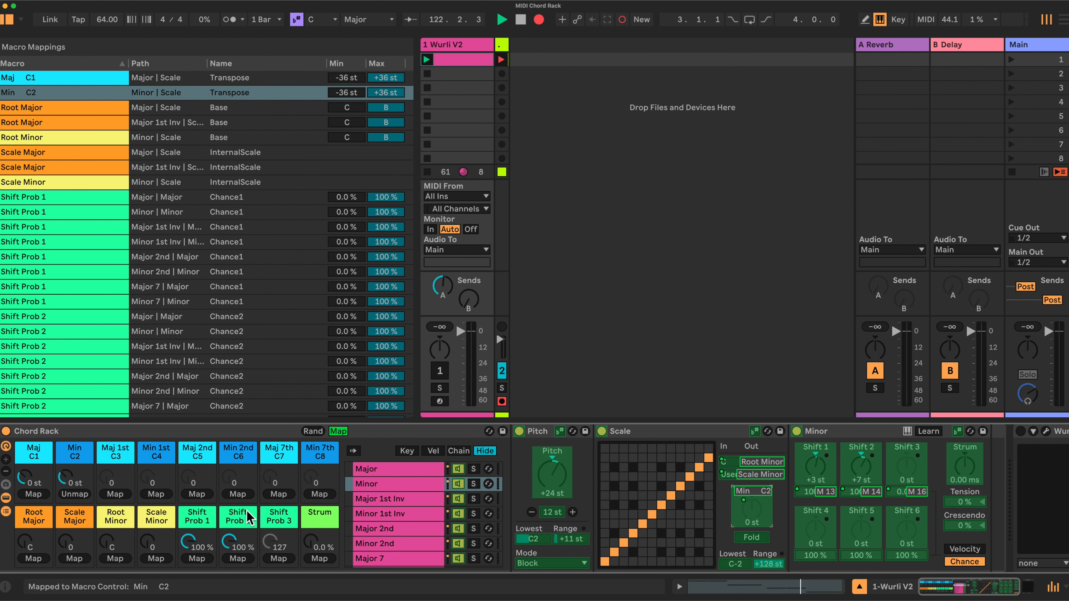
Map the Major 1st Inv chain's Scale Transpose to the Maj 1st C3 macro.
{"action": "left_click", "coordinate": [396, 498]}
{"action": "left_click", "coordinate": [758, 510]}
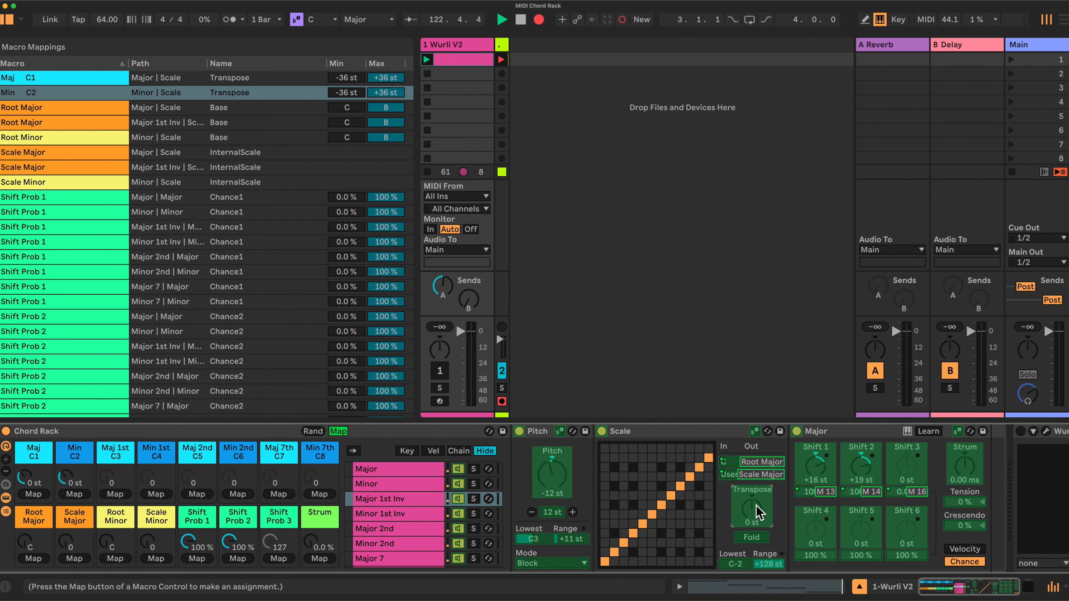
{"action": "left_click", "coordinate": [116, 494]}
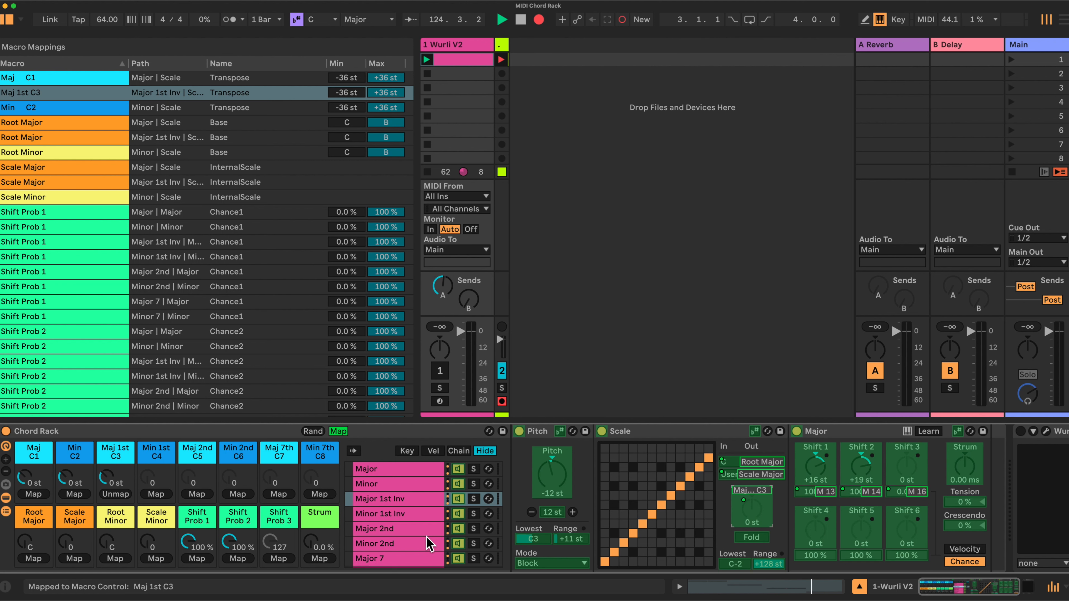
Map the Chord device's Strum in the Major and Minor chains to the Strum macro, and leave macro mapping mode.
{"action": "left_click", "coordinate": [402, 473]}
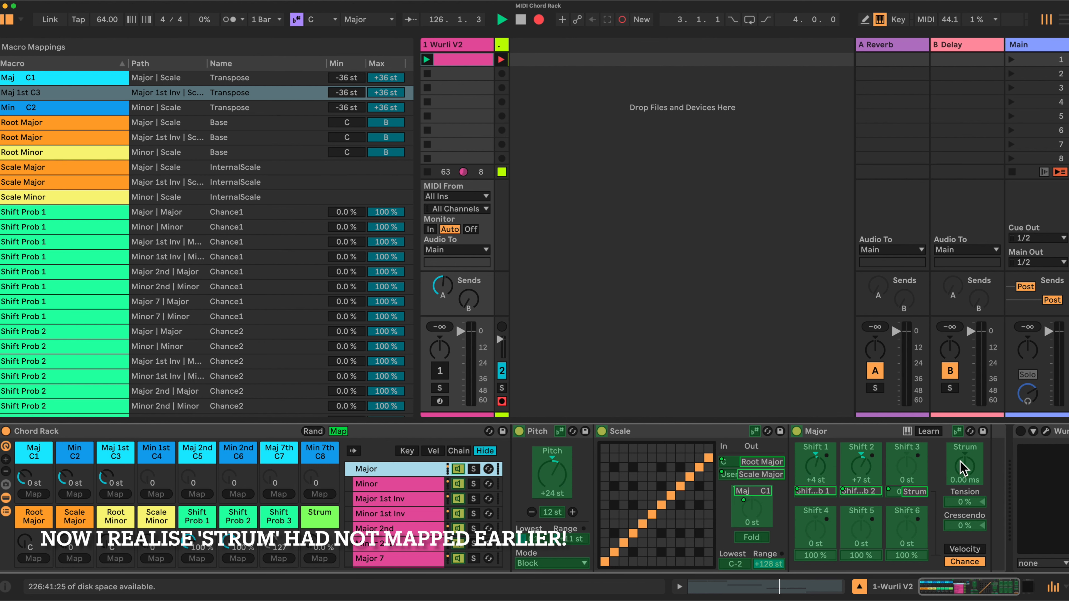
{"action": "left_click", "coordinate": [966, 468]}
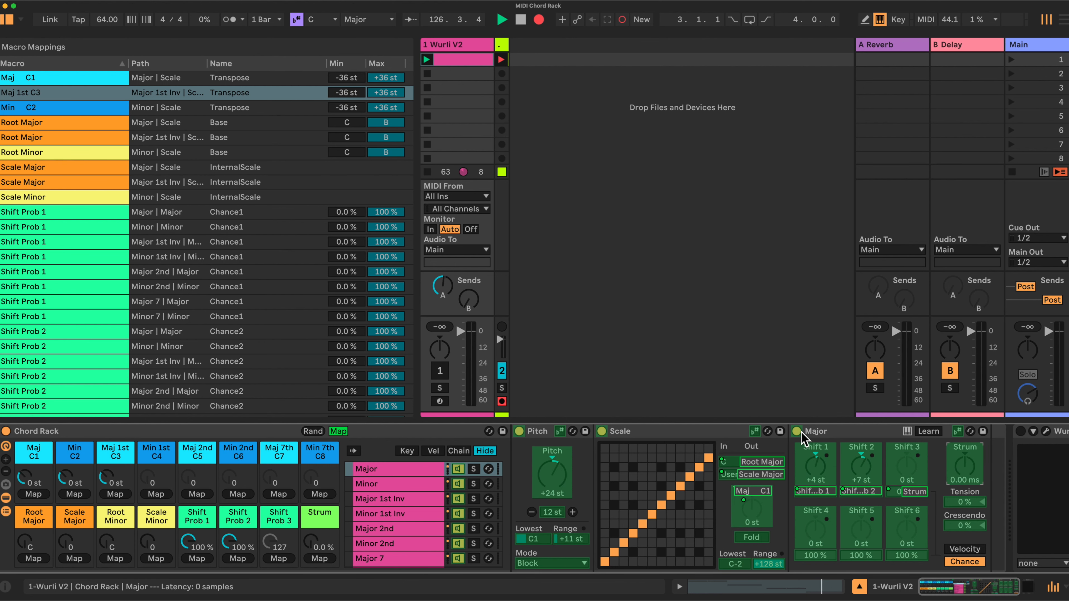
{"action": "left_click", "coordinate": [320, 558]}
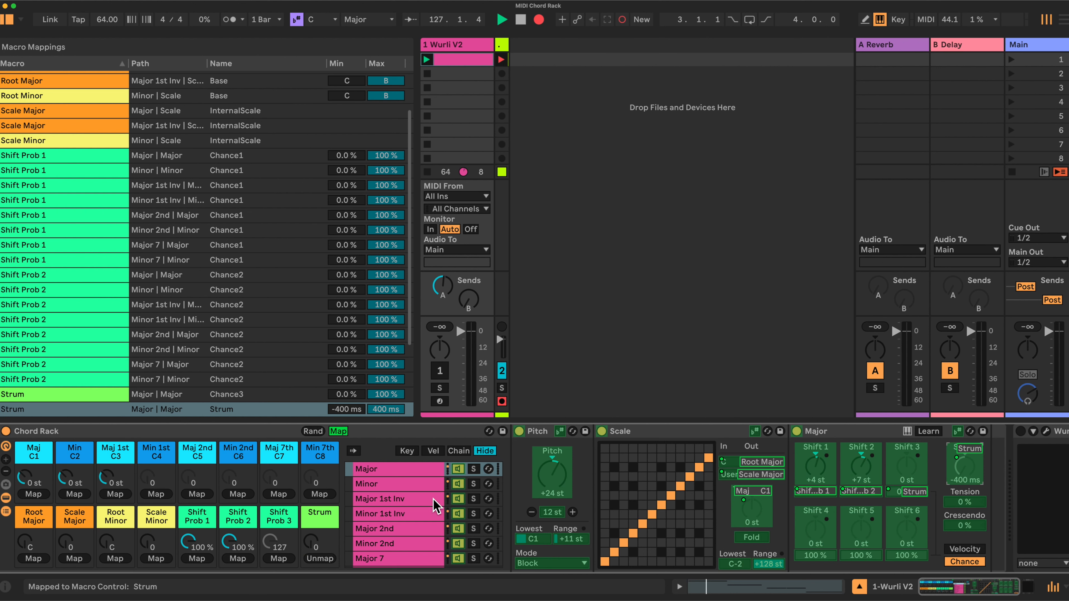
{"action": "left_click", "coordinate": [406, 486]}
{"action": "left_click", "coordinate": [957, 476]}
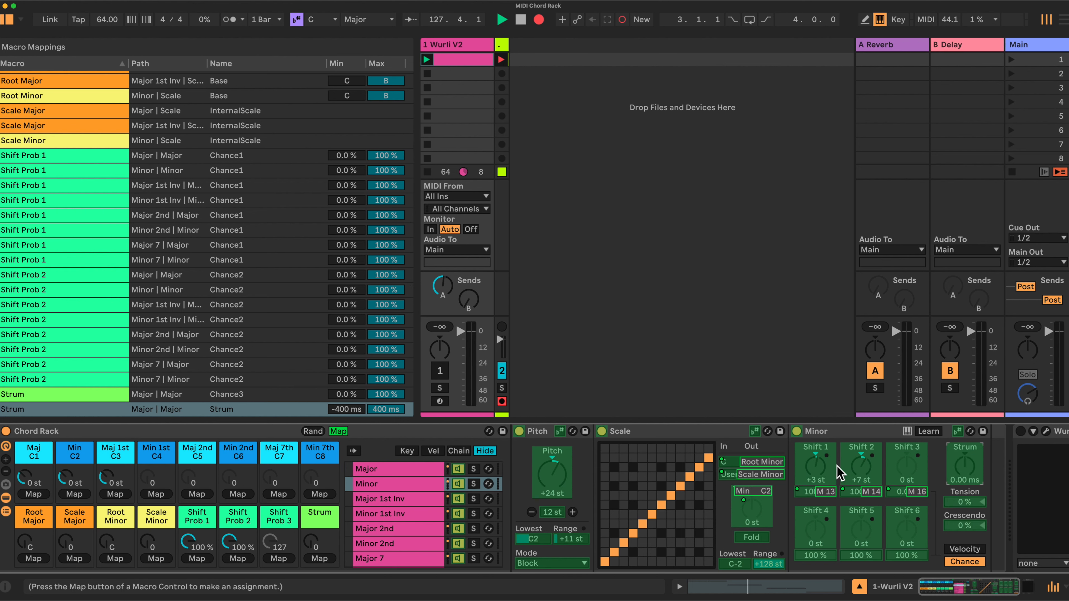
{"action": "left_click", "coordinate": [320, 558]}
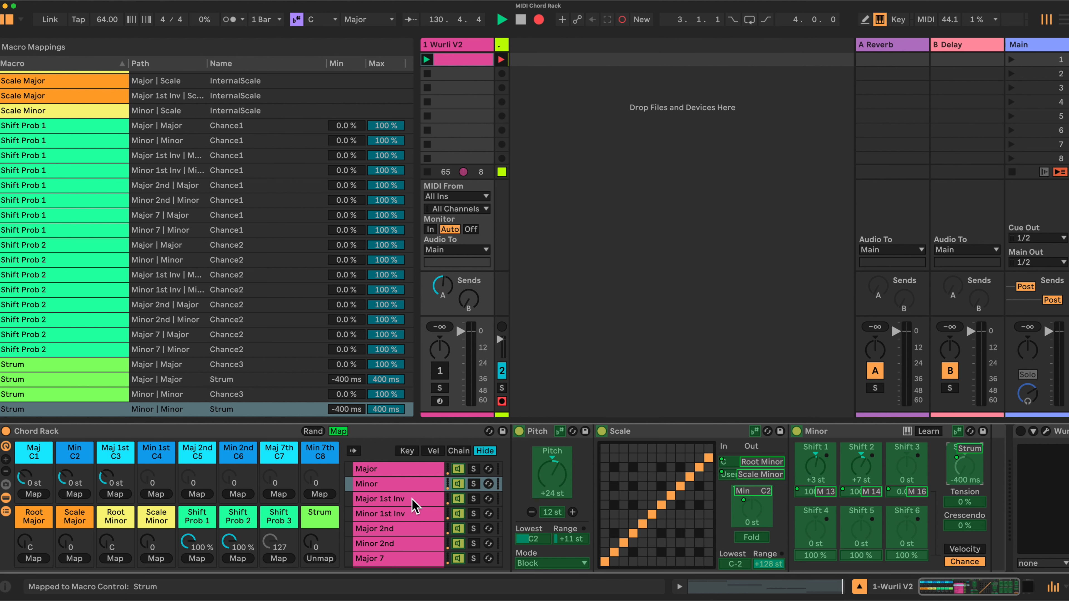
{"action": "left_click", "coordinate": [338, 431]}
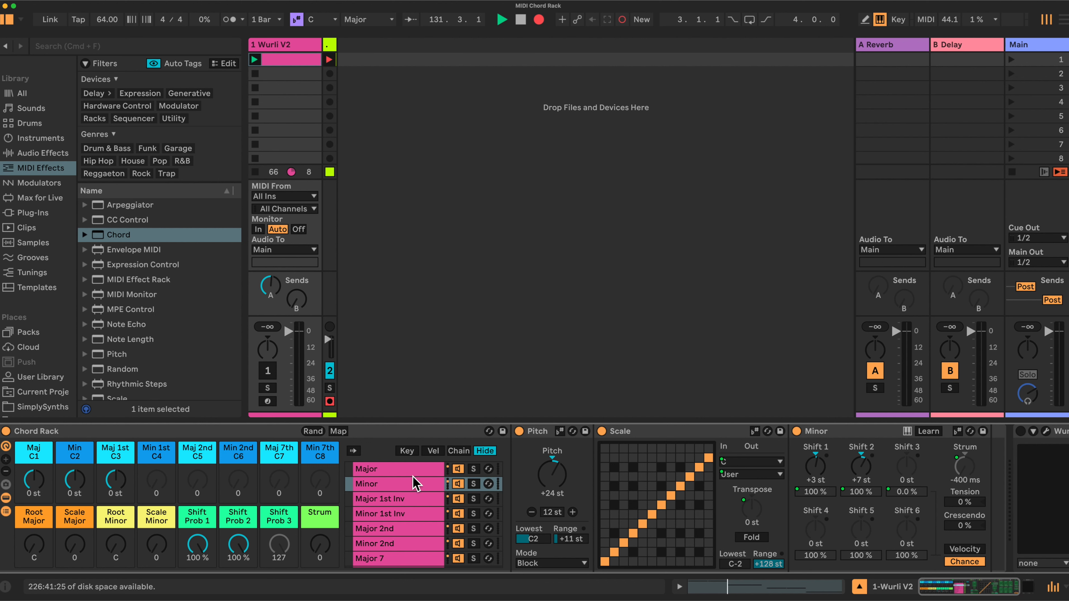